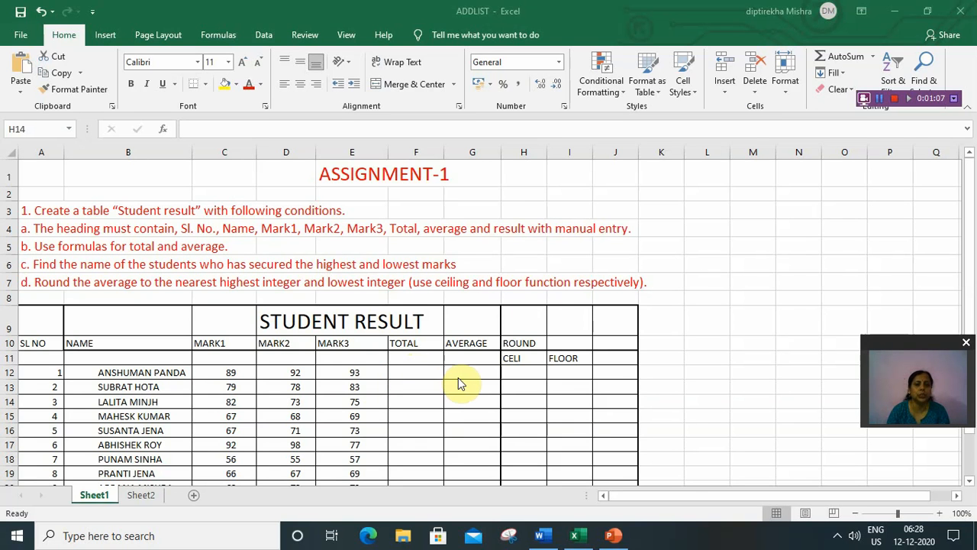
scroll(458, 377, "down", 2)
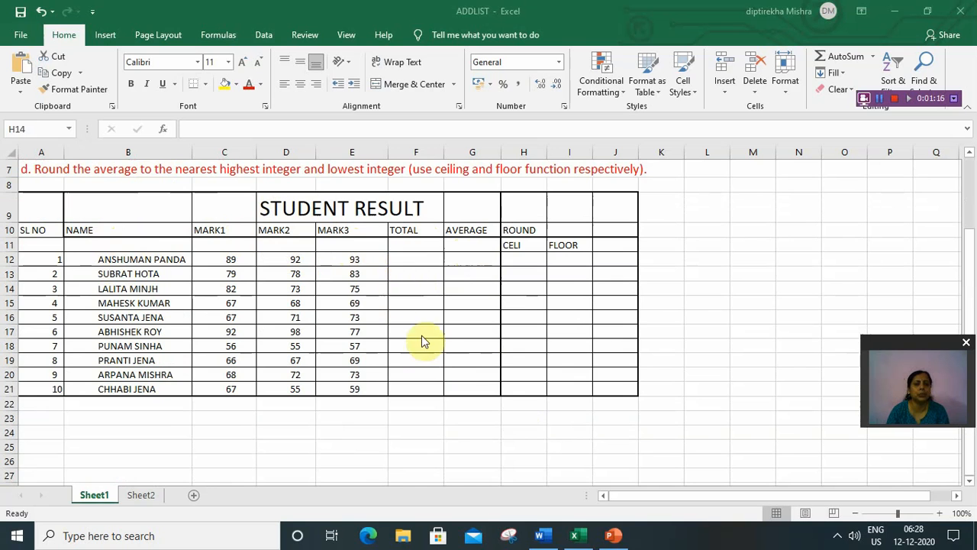
scroll(427, 368, "up", 1)
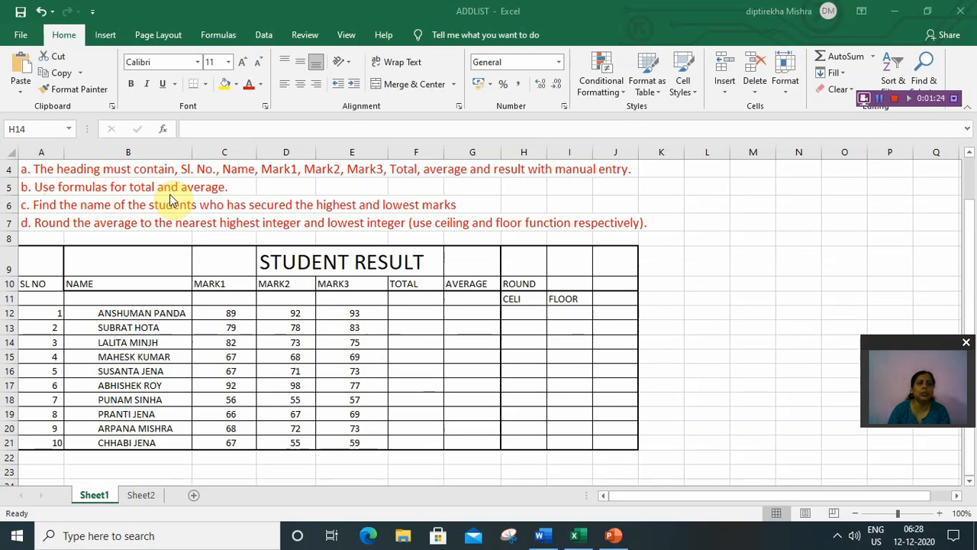
left_click(404, 313)
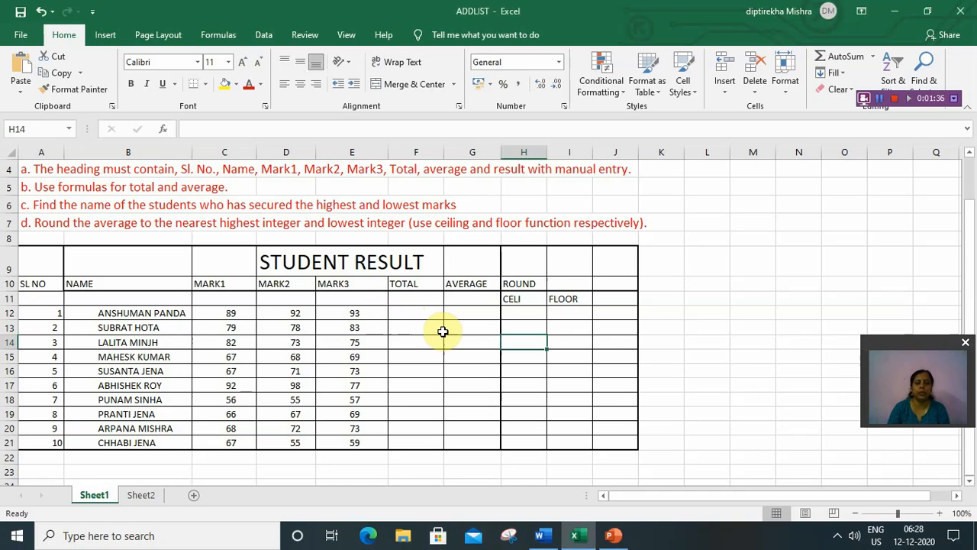
type("=")
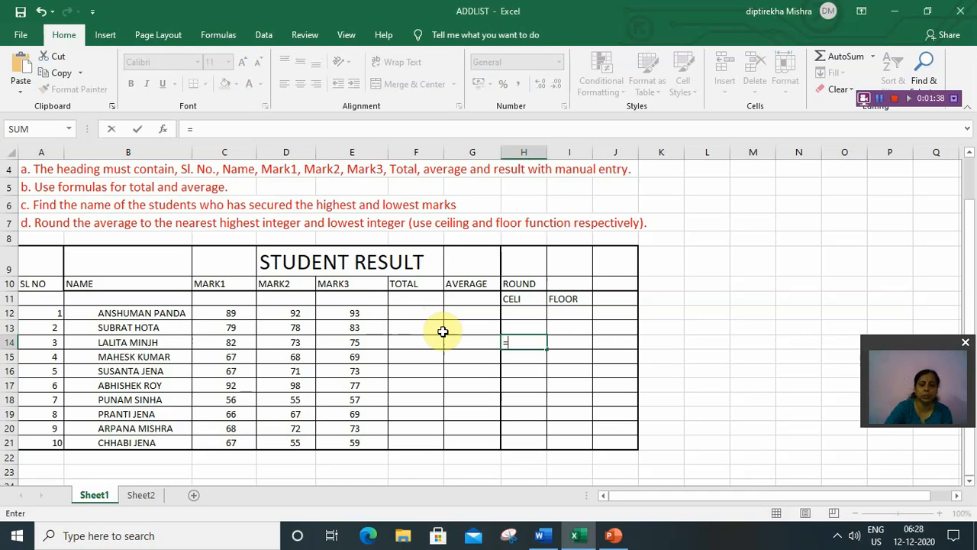
key("BackSpace")
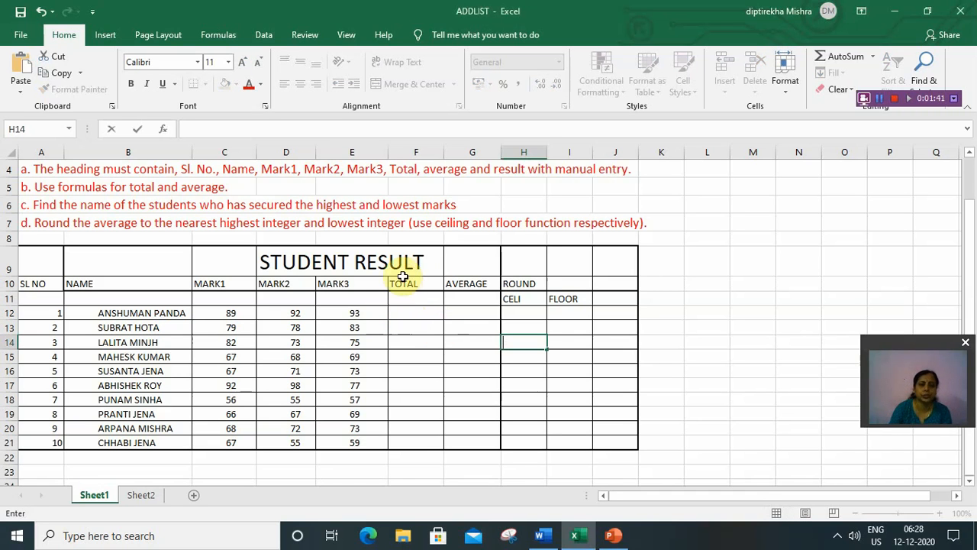
Step: Total the first student's marks in F12 with =SUM(C12:E12) and fill the formula down through F21
left_click(404, 313)
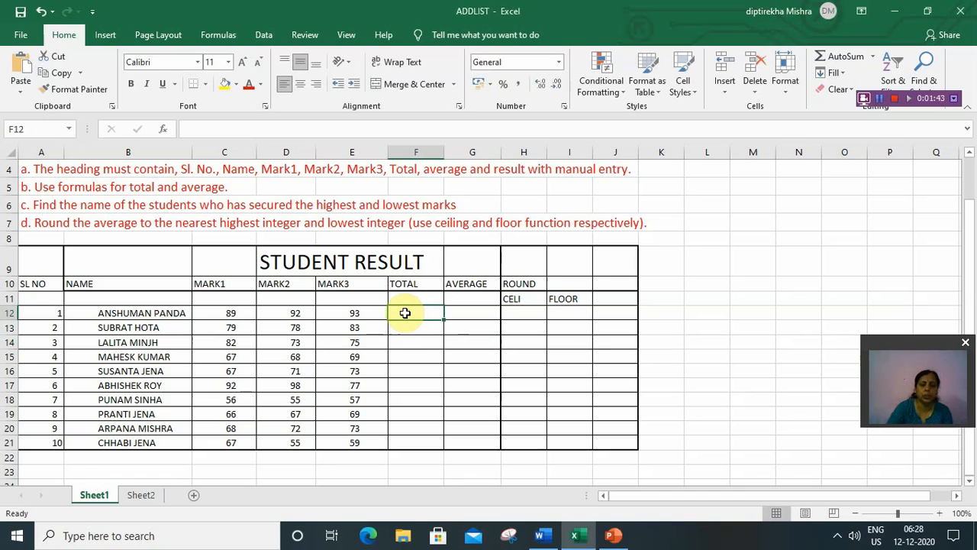
type("=")
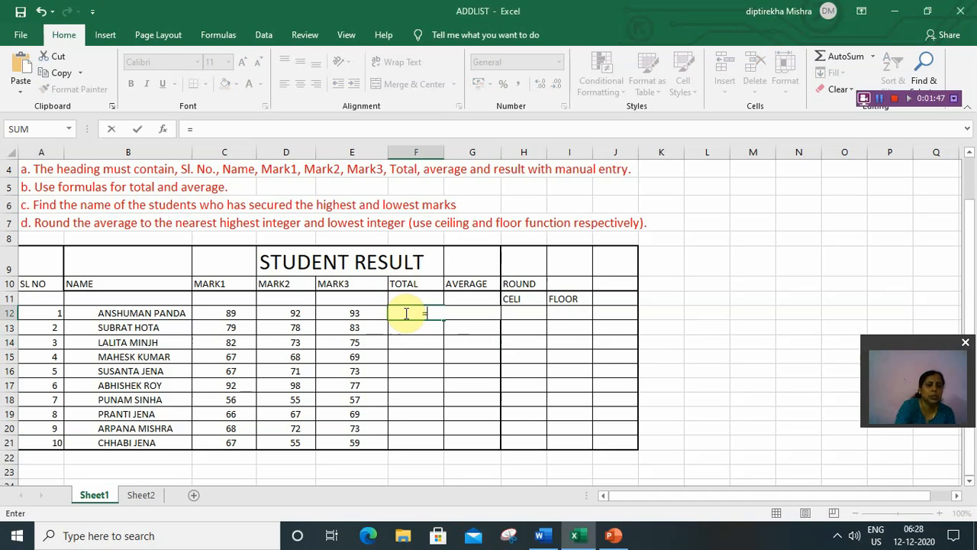
type("SUM")
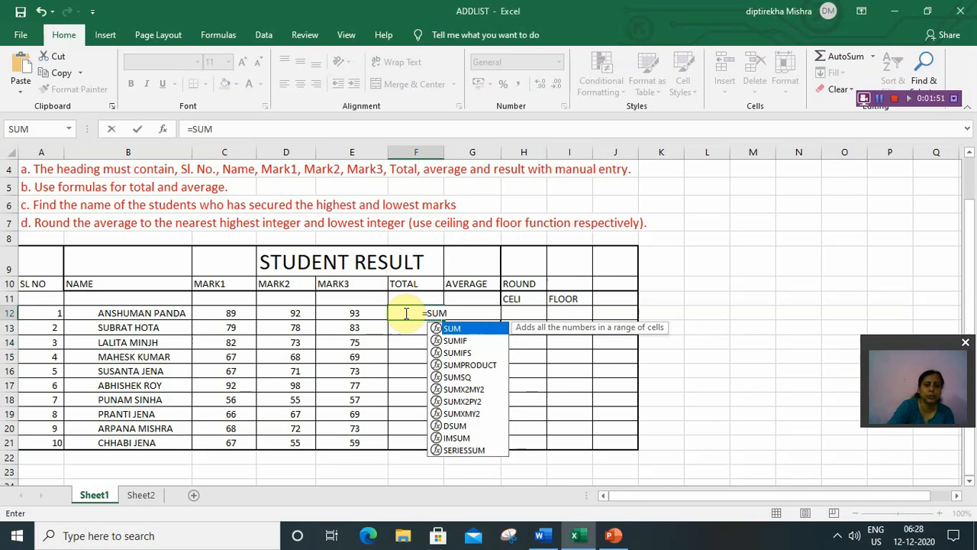
type("(")
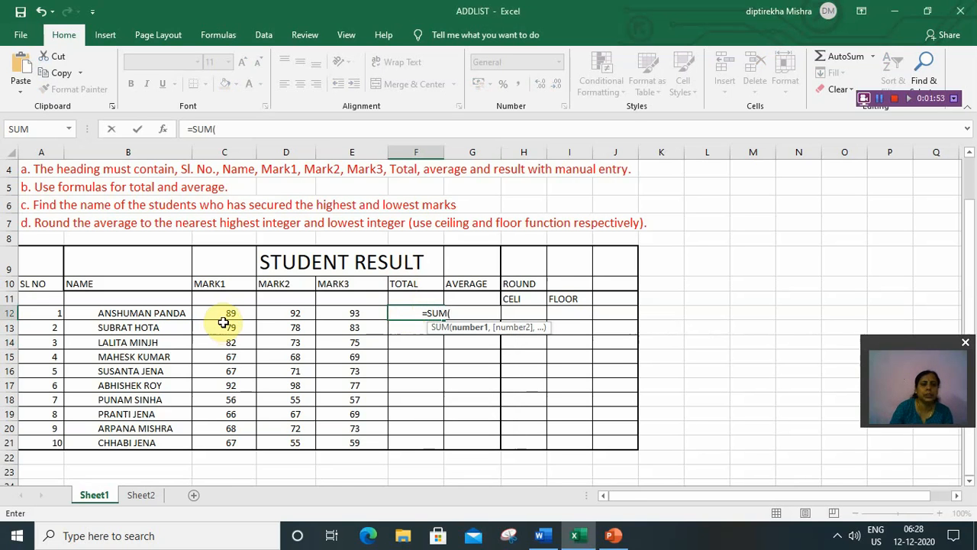
left_click_drag(229, 314, 339, 316)
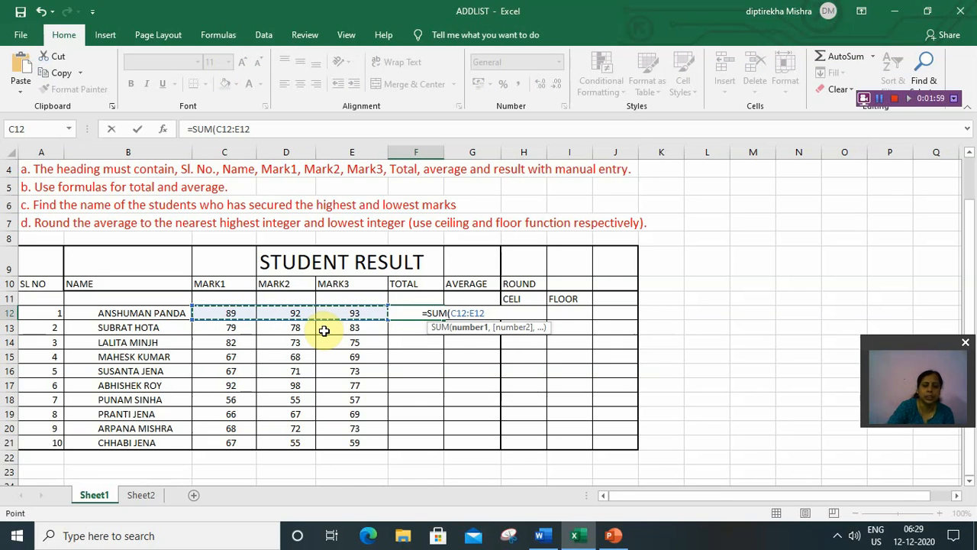
type(")")
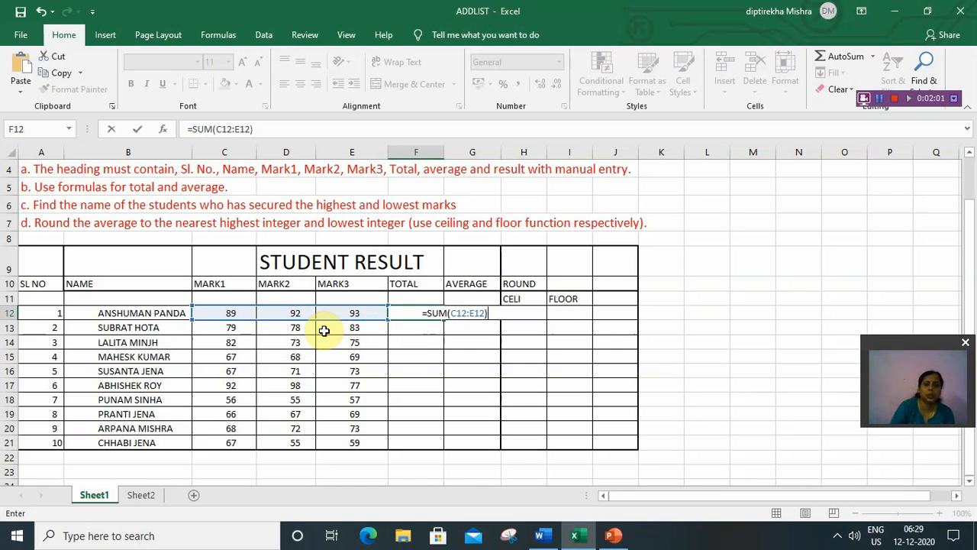
key("Return")
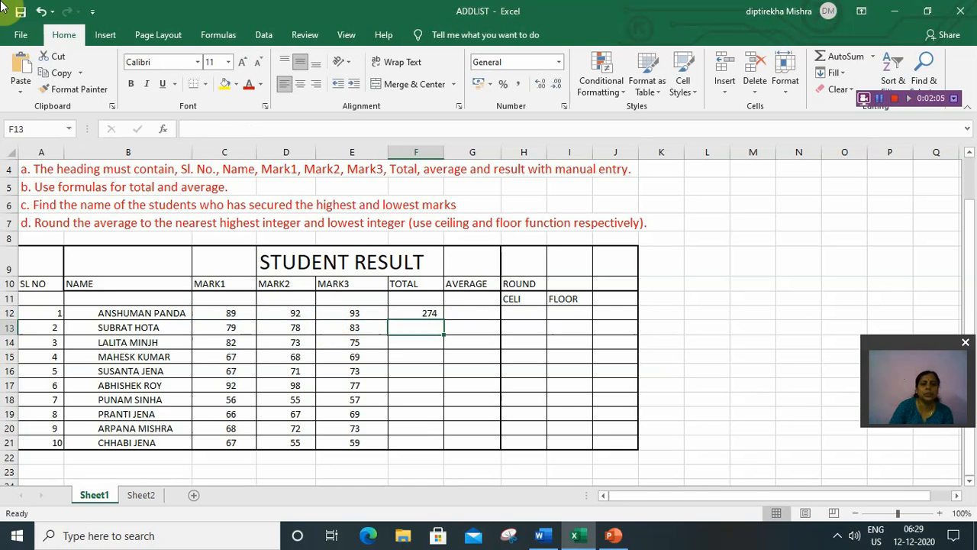
left_click(421, 314)
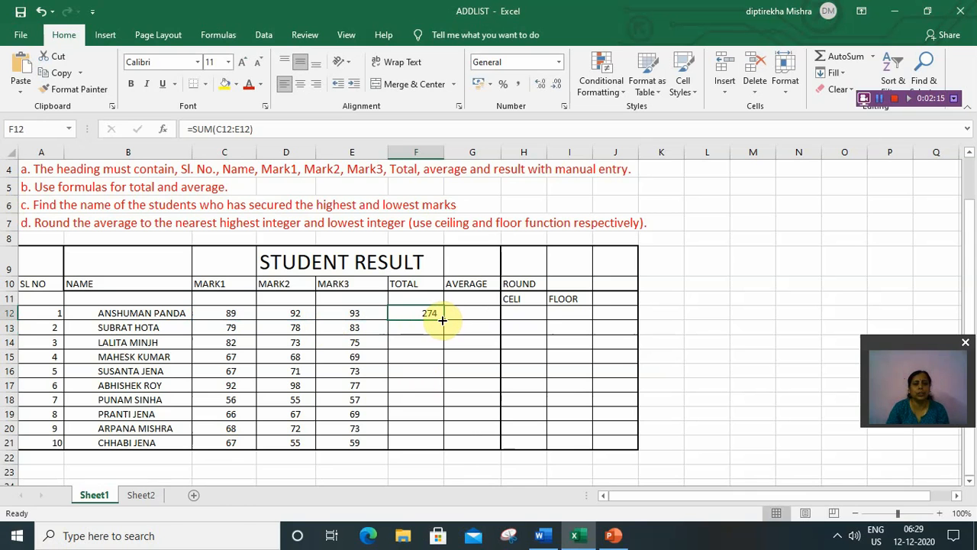
left_click_drag(442, 320, 445, 448)
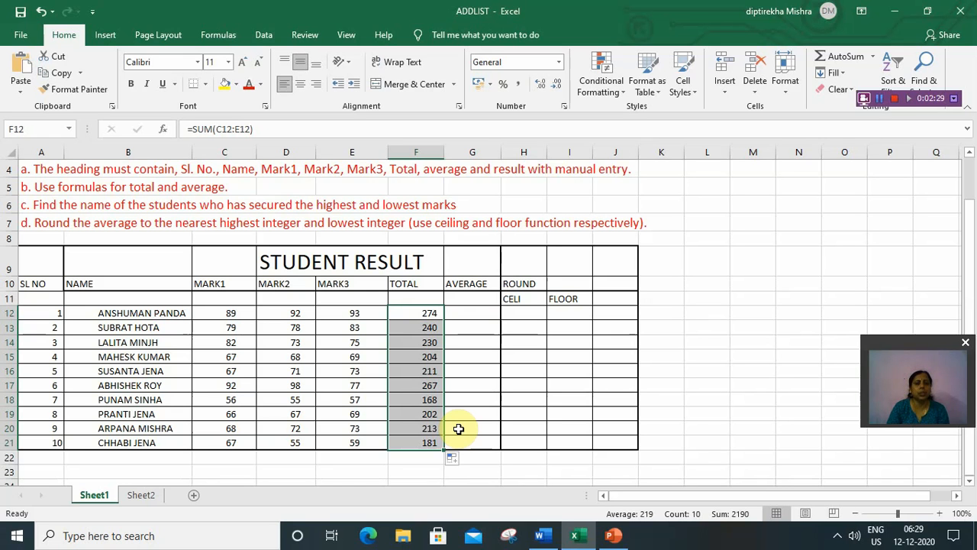
Step: Enter =AVERAGE(C12:E12) in G12 to average the first student's three marks
left_click(465, 313)
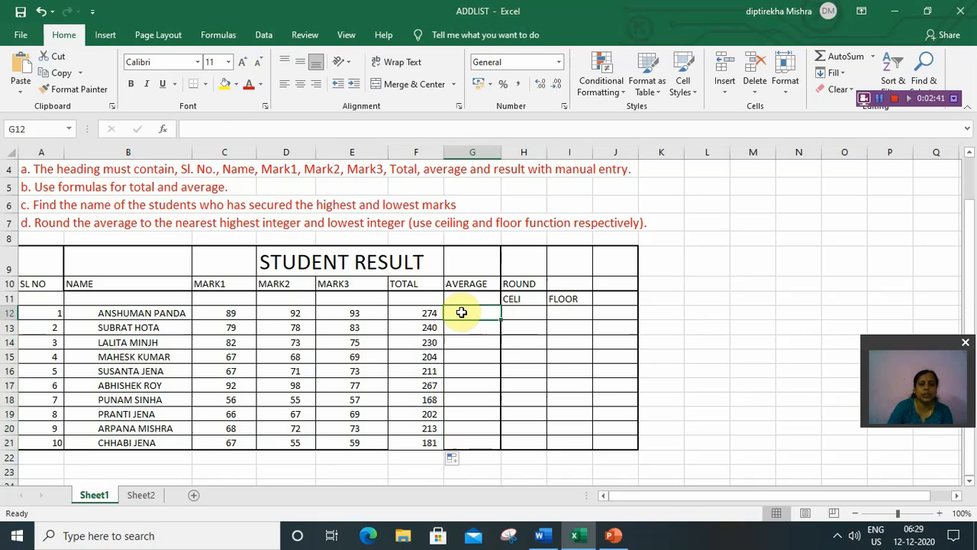
type("=")
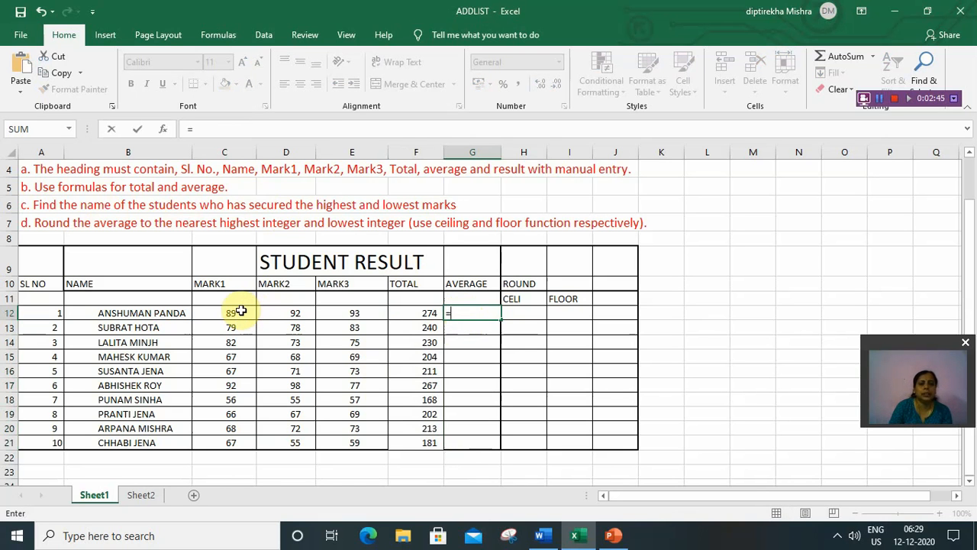
left_click(412, 314)
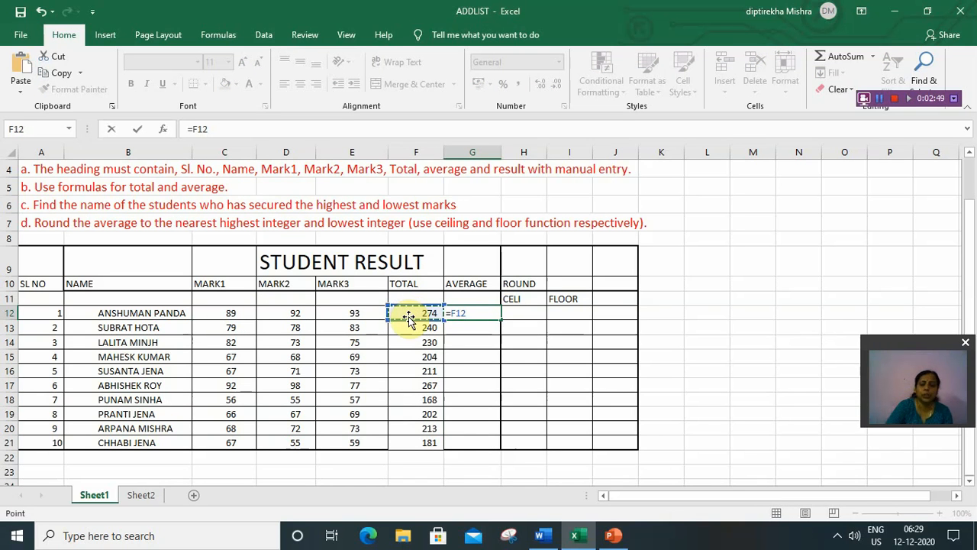
key("BackSpace")
key("BackSpace")
key("BackSpace")
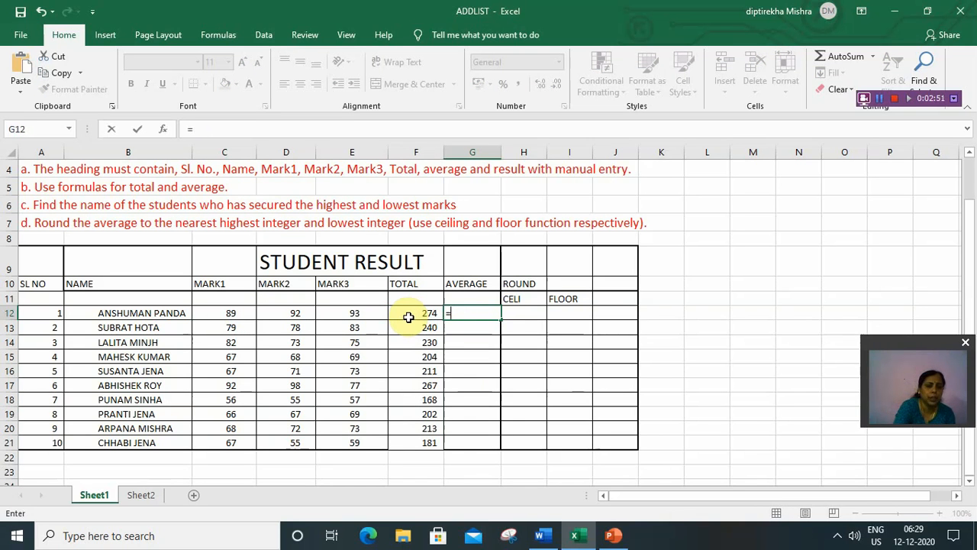
type("AVER")
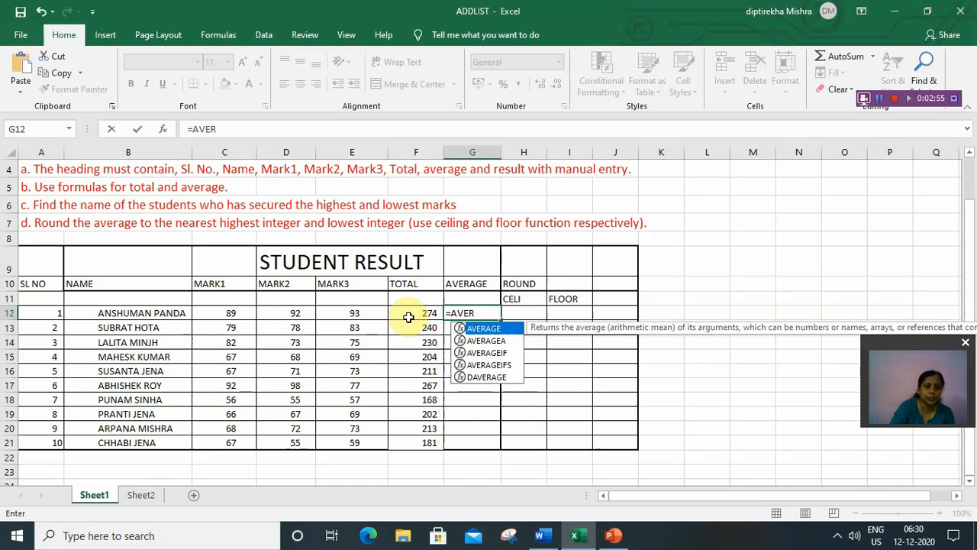
key("Escape")
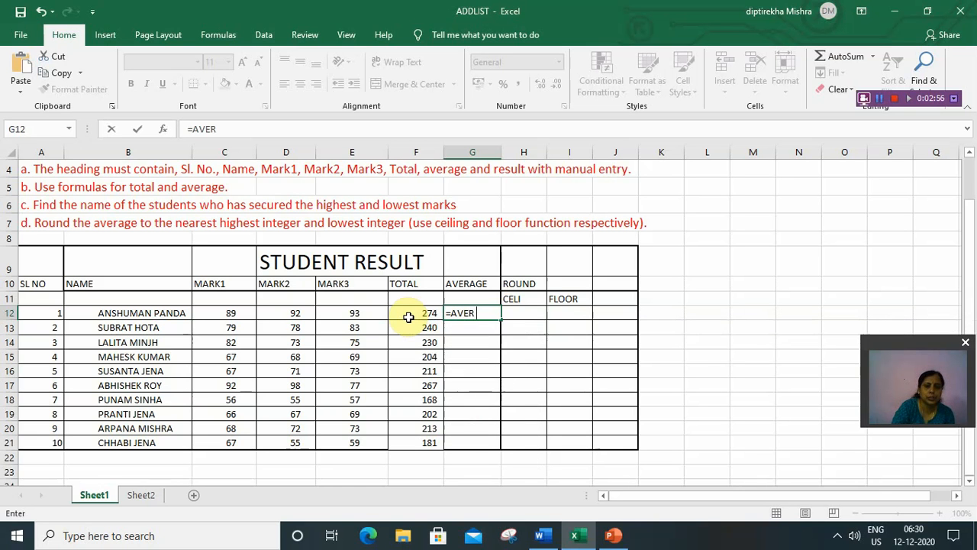
key("BackSpace")
type("R")
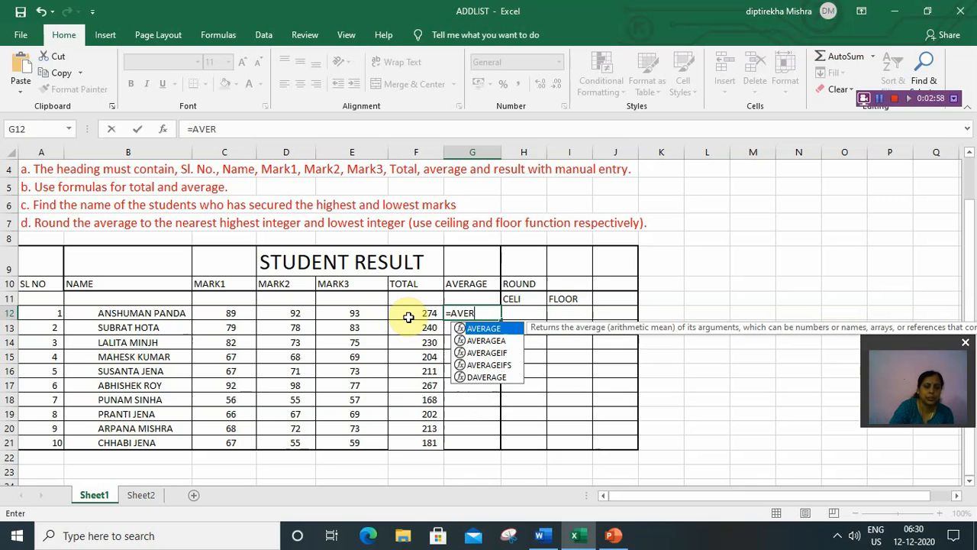
type("AGE")
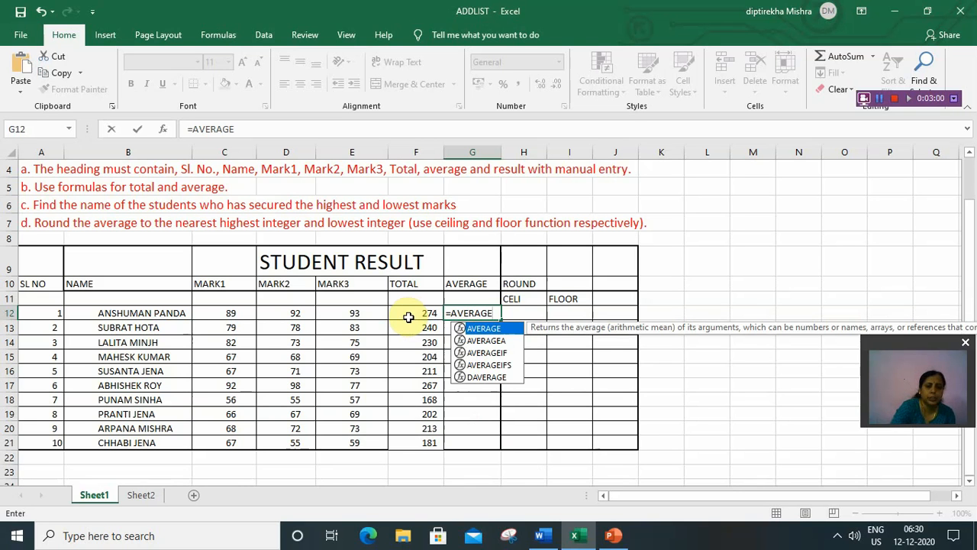
type("(")
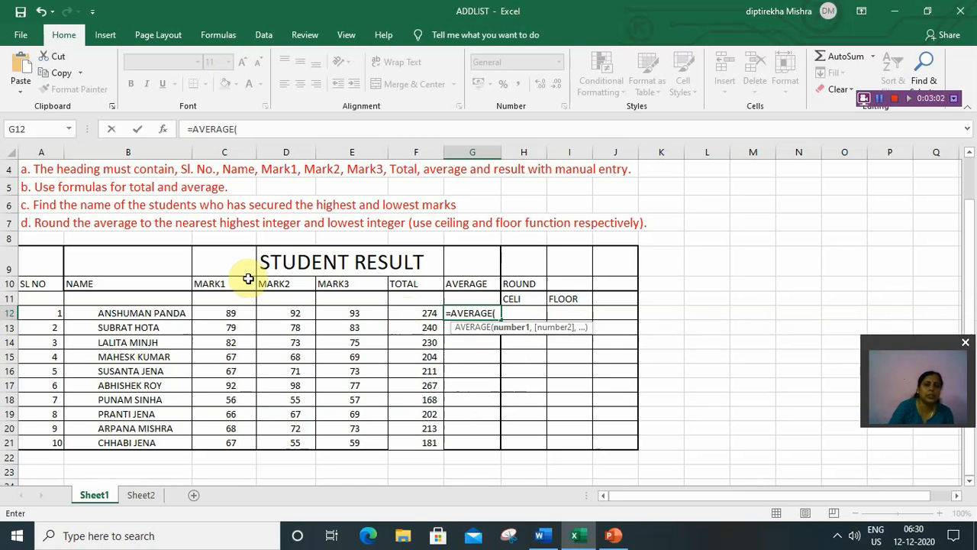
left_click_drag(223, 315, 387, 312)
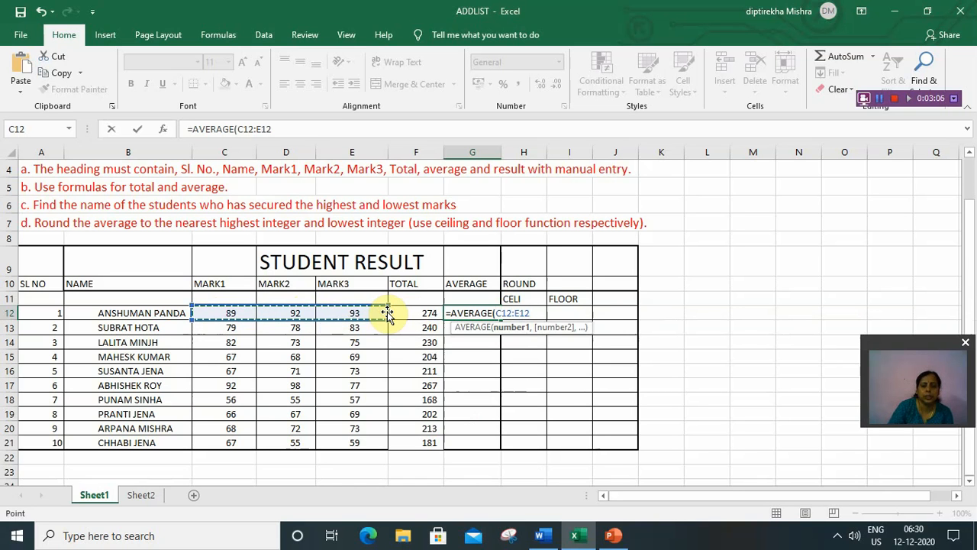
type(")")
key("Return")
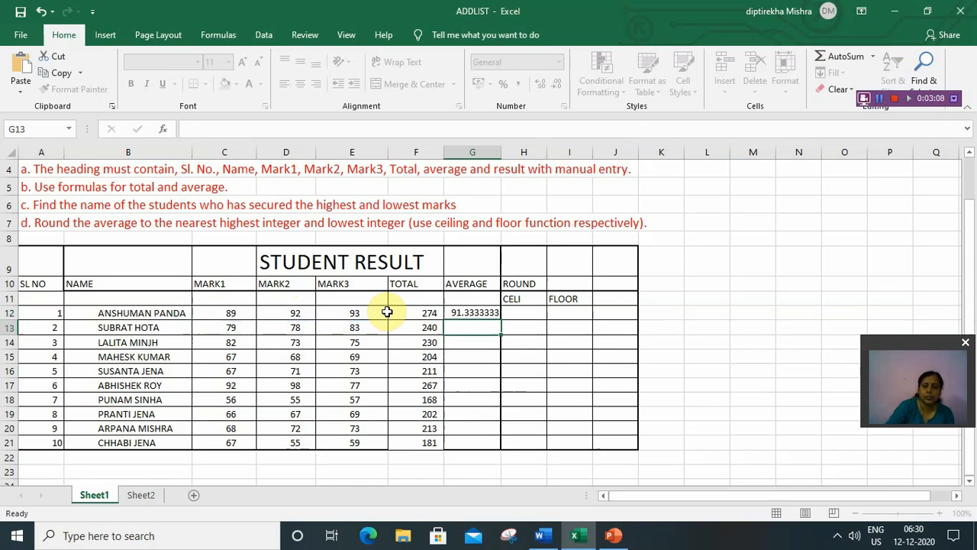
Step: Fill the average formula from G12 down through G21 for the remaining students
left_click(476, 313)
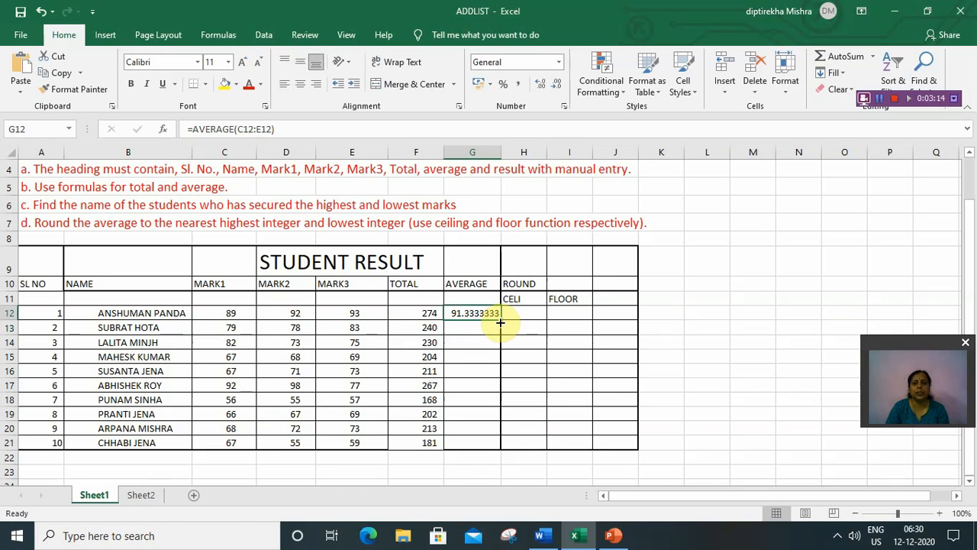
left_click_drag(500, 322, 506, 446)
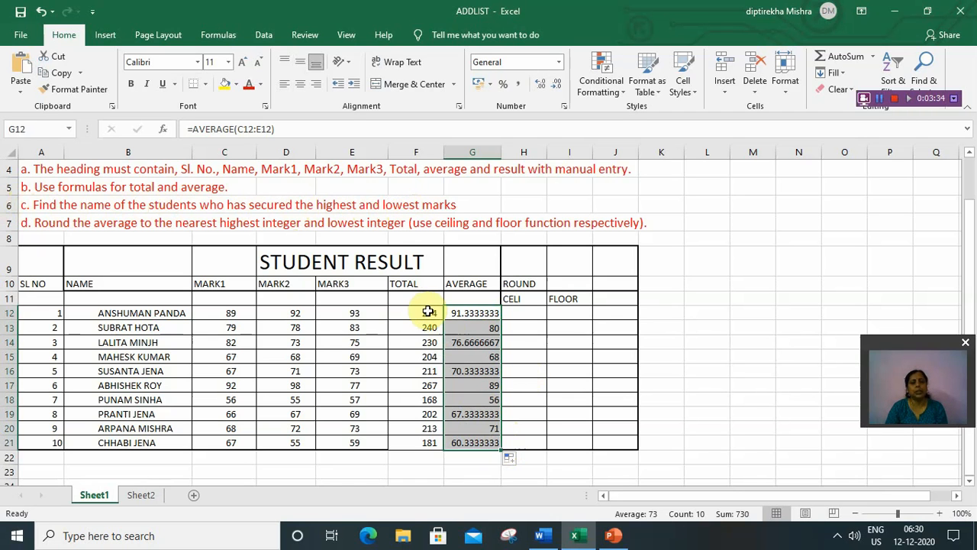
Step: Enter the label HEIGEST MARK in cell F25 below the student result table
scroll(429, 314, "down", 1)
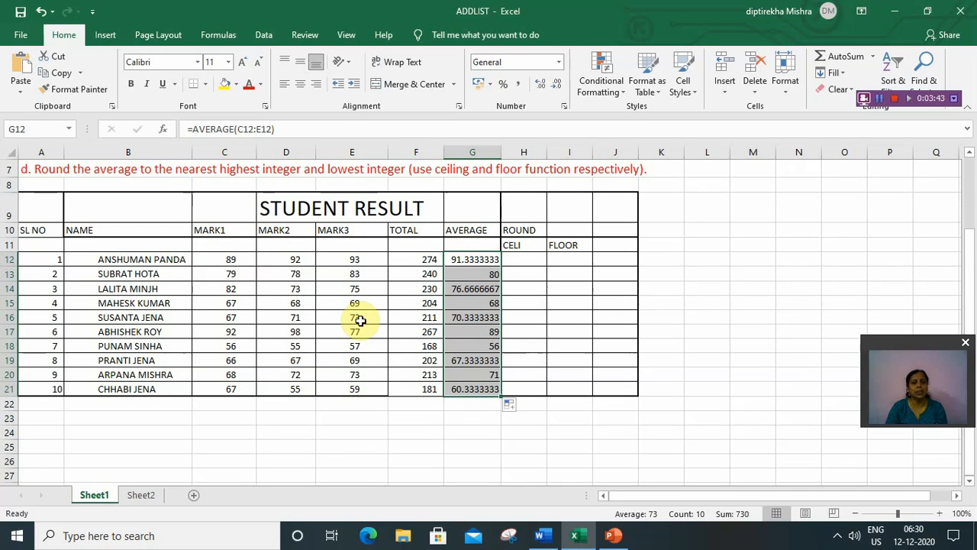
scroll(401, 405, "down", 1)
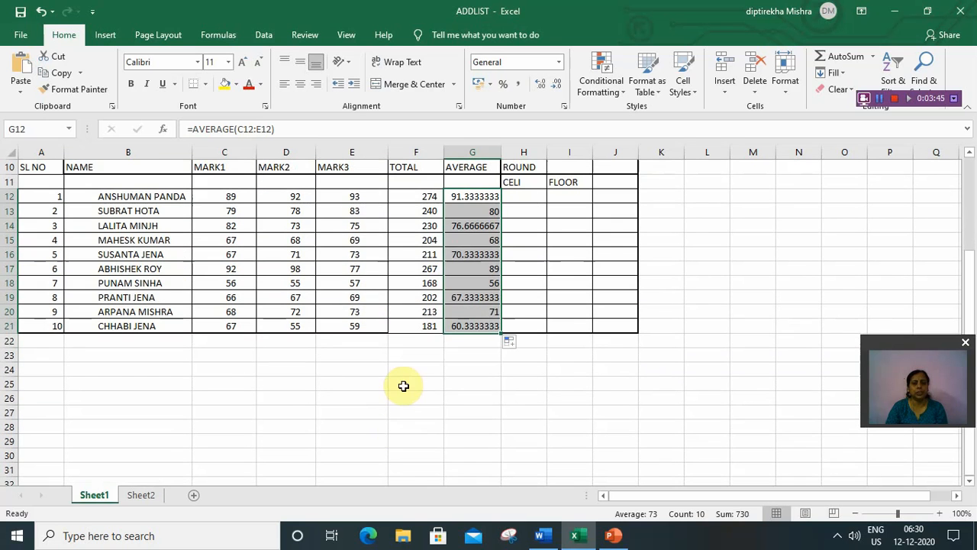
left_click(406, 384)
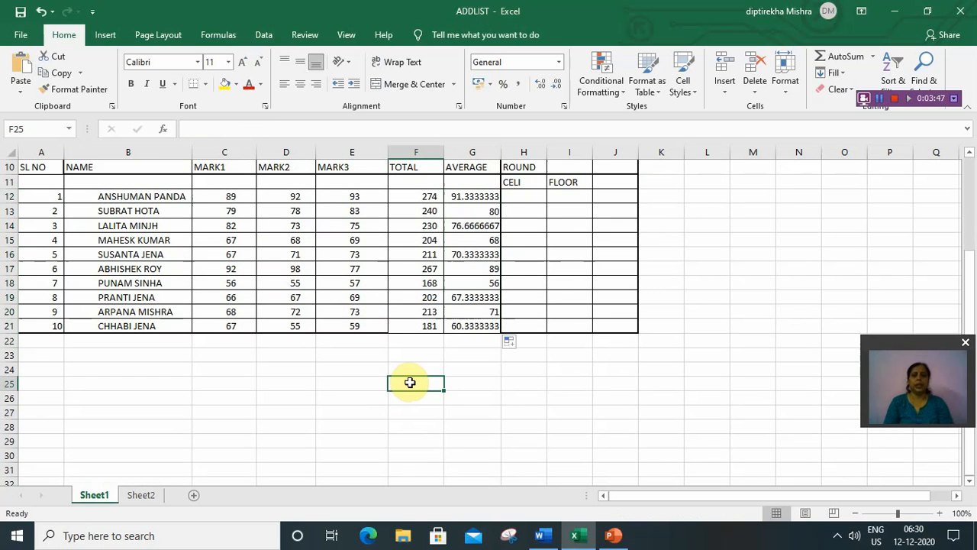
type("H")
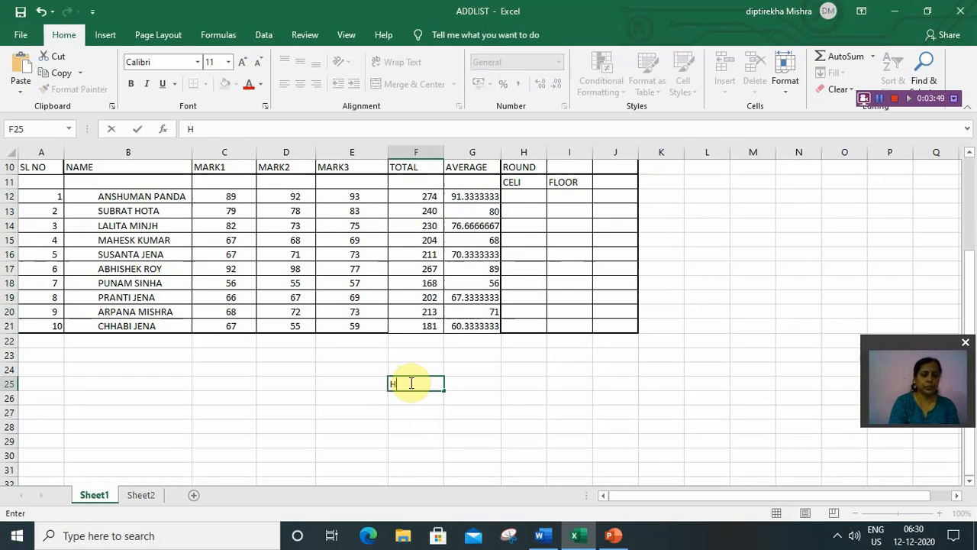
type("EIGES")
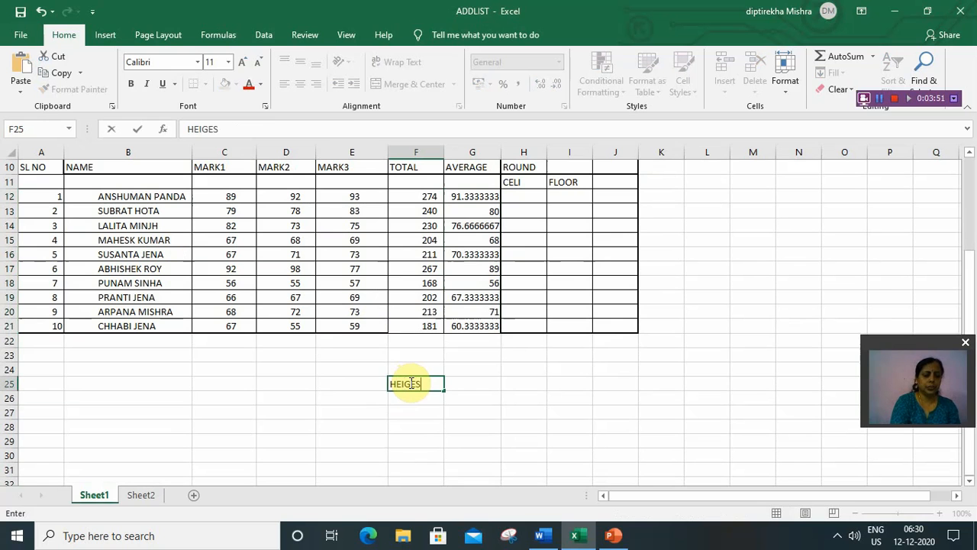
type("T M")
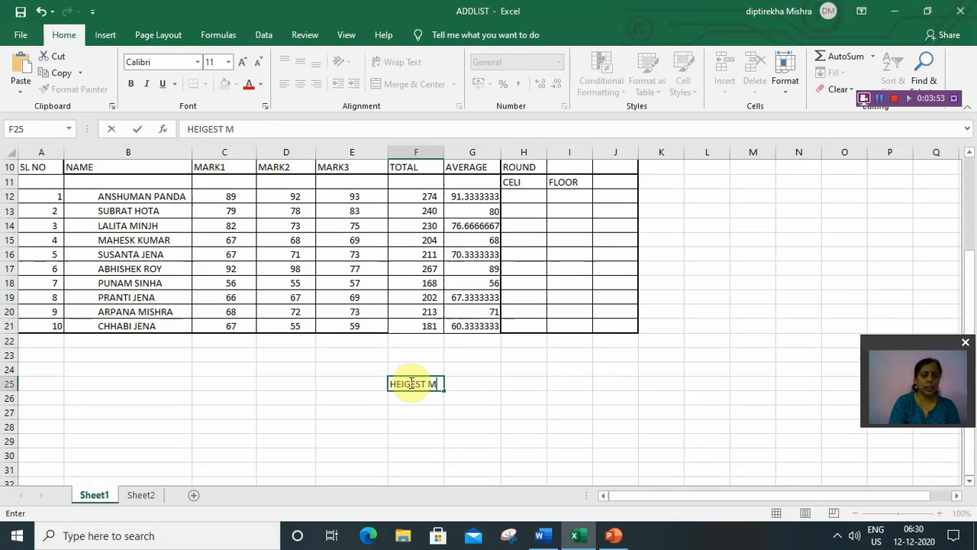
type("ARK")
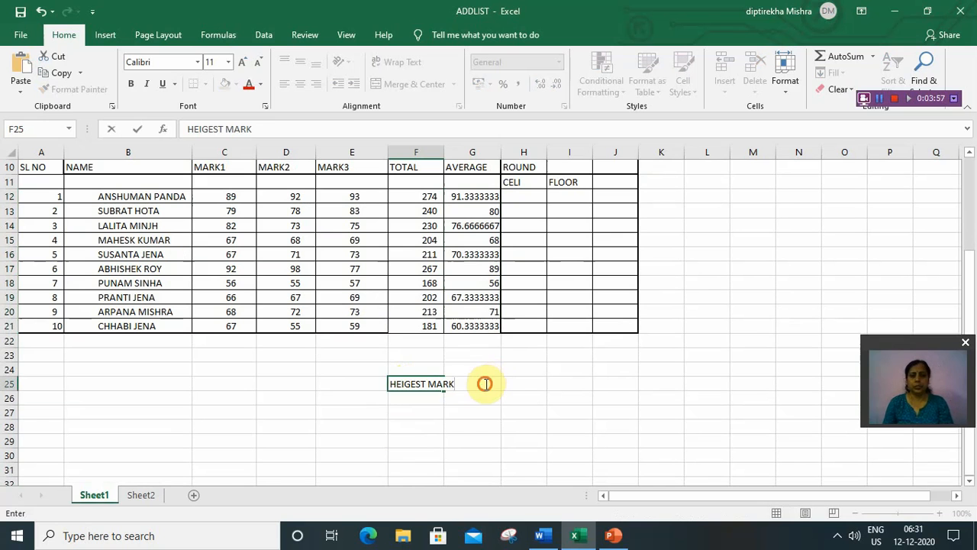
left_click(523, 385)
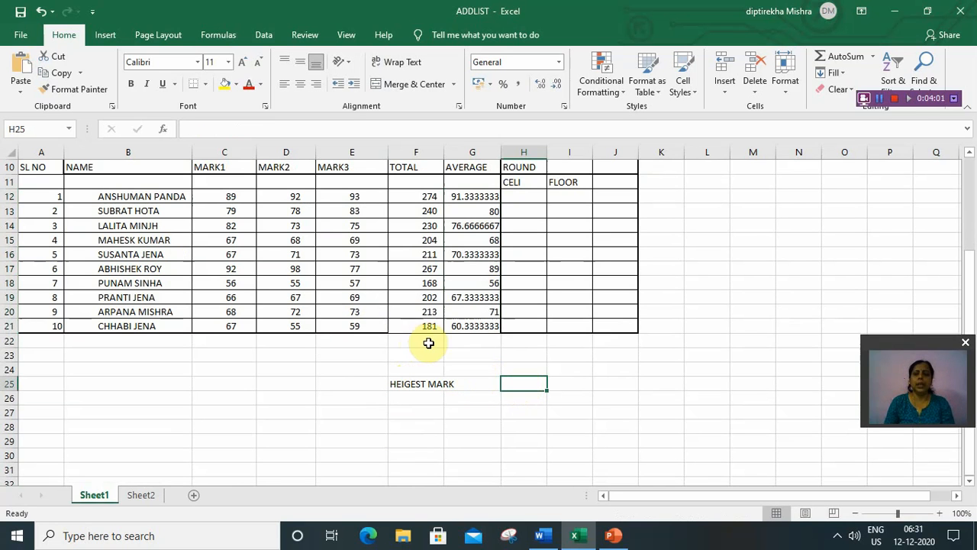
left_click(880, 100)
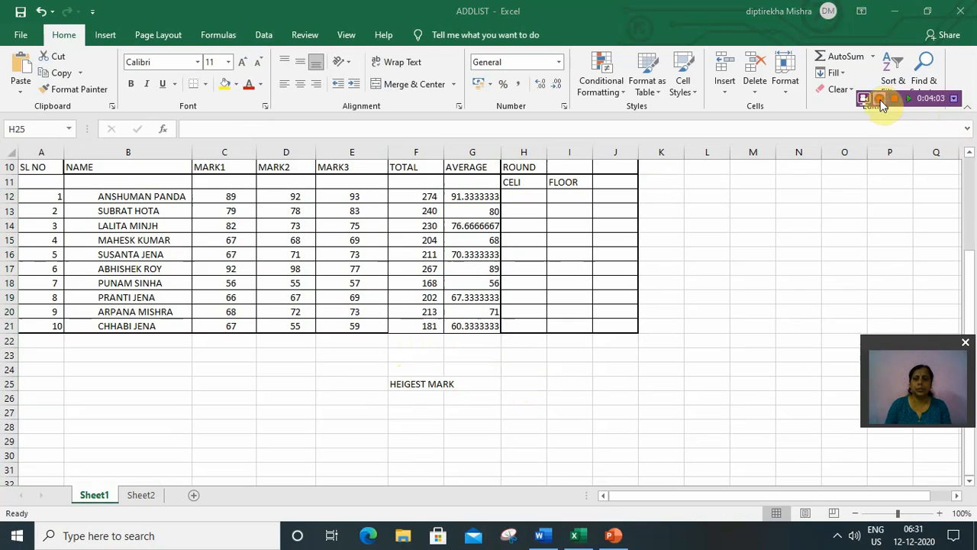
Step: Enter =MAX(F12:F21) in H25 to find the highest total beside the HEIGEST MARK label
left_click(516, 384)
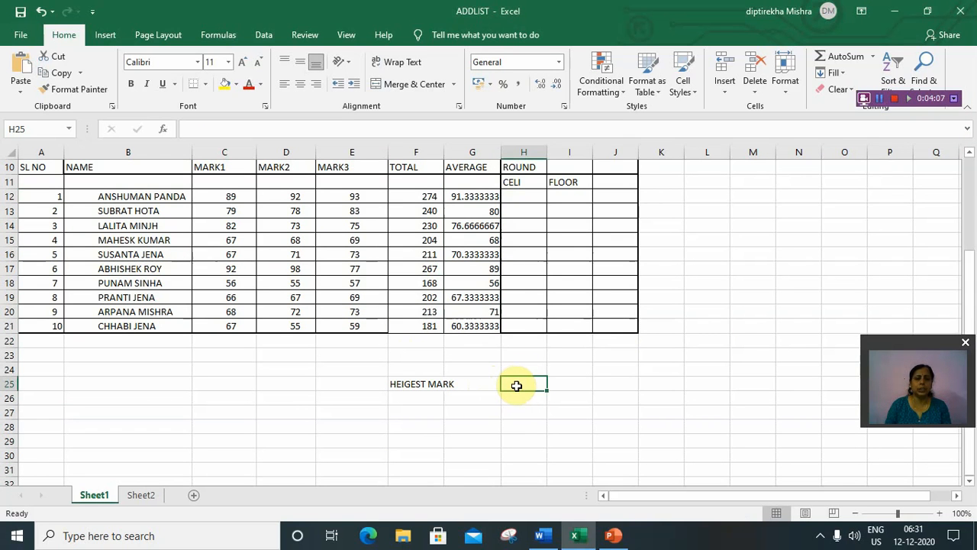
type("=")
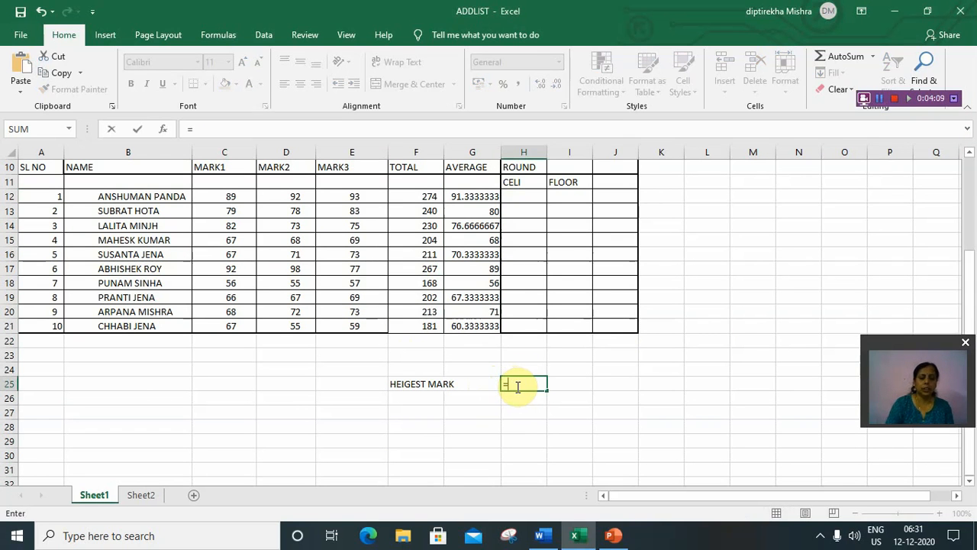
type("MAX")
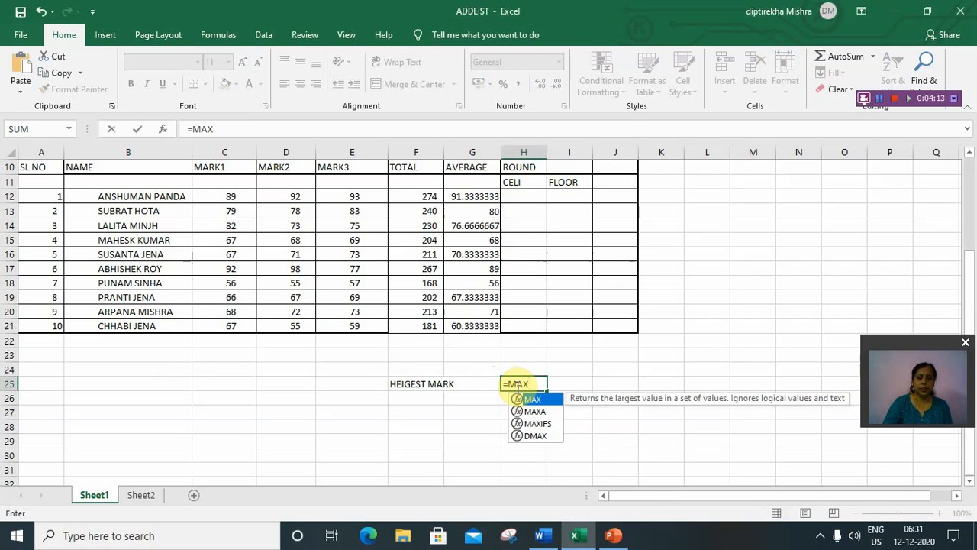
type("(")
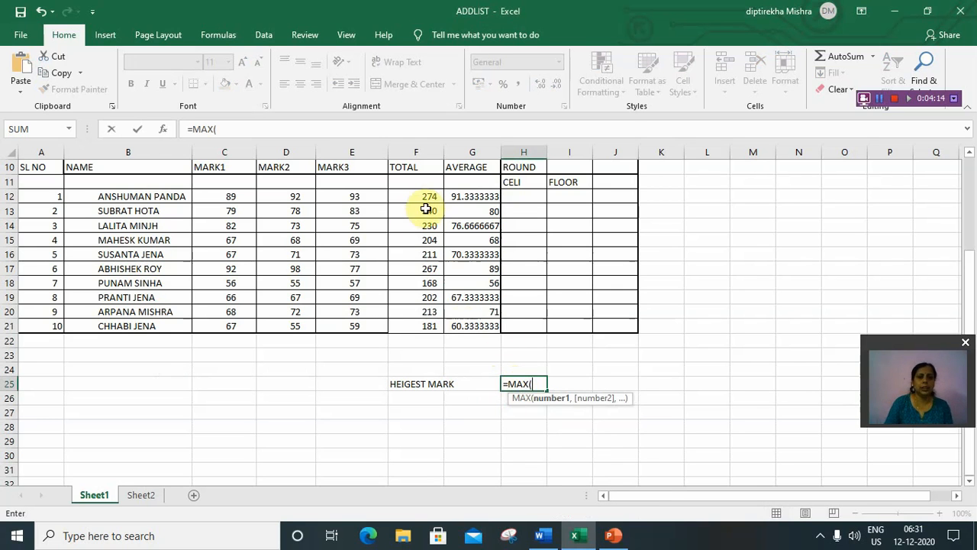
left_click_drag(425, 197, 437, 330)
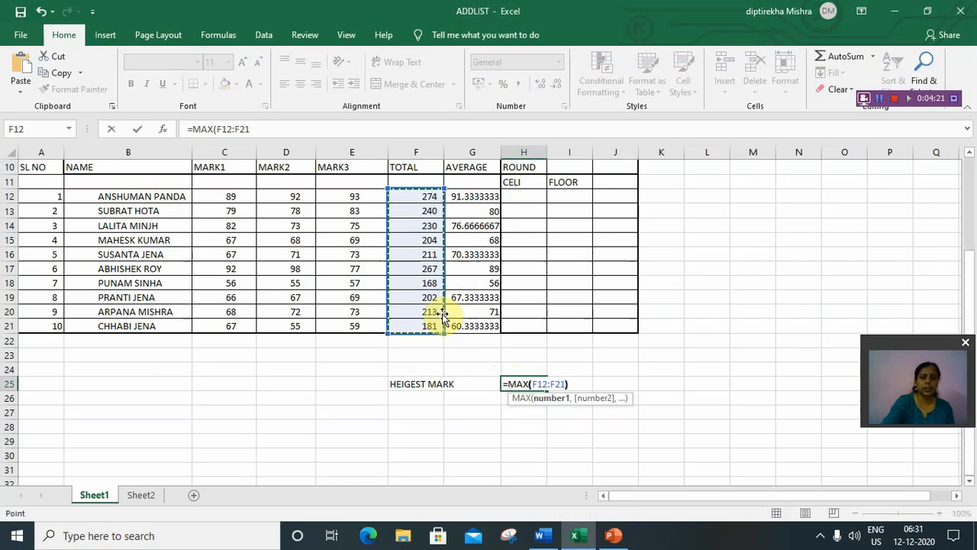
type(")")
key("Return")
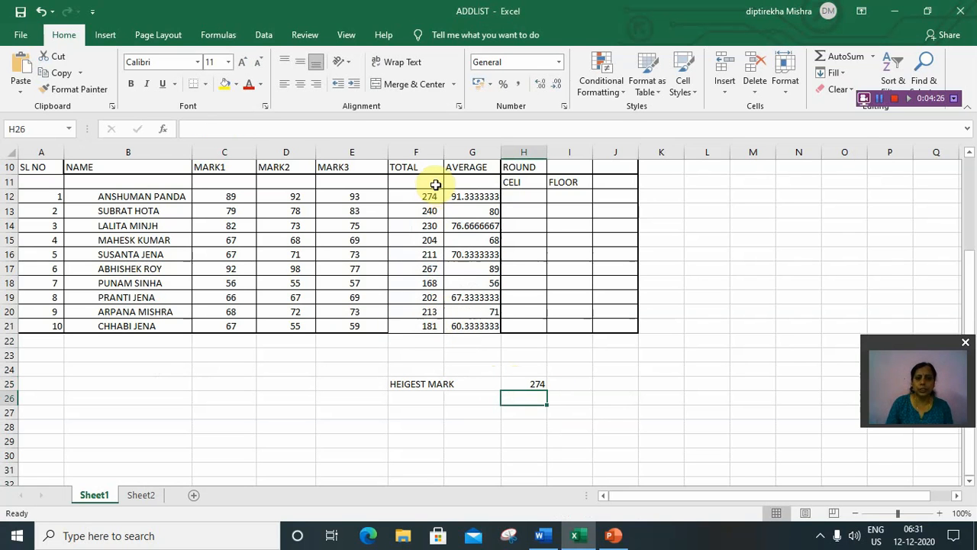
Step: Enter the label LOWEST MARK in cell F27, two rows below the HEIGEST MARK label
left_click(408, 413)
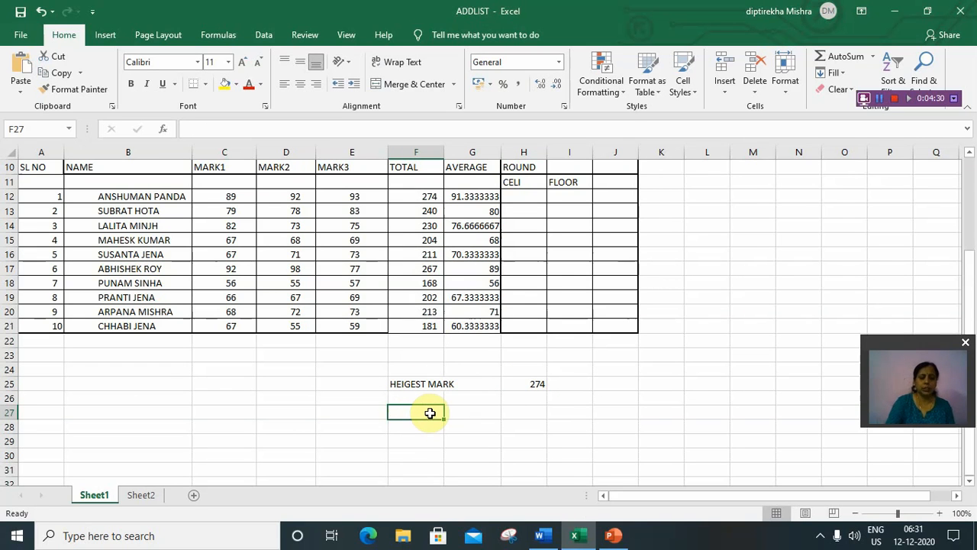
type("LOWEST")
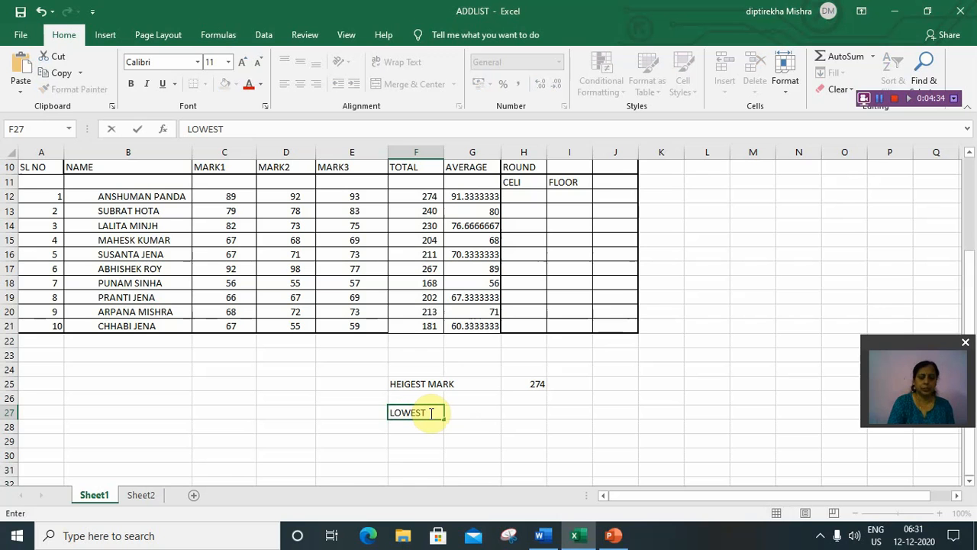
type(" MAR")
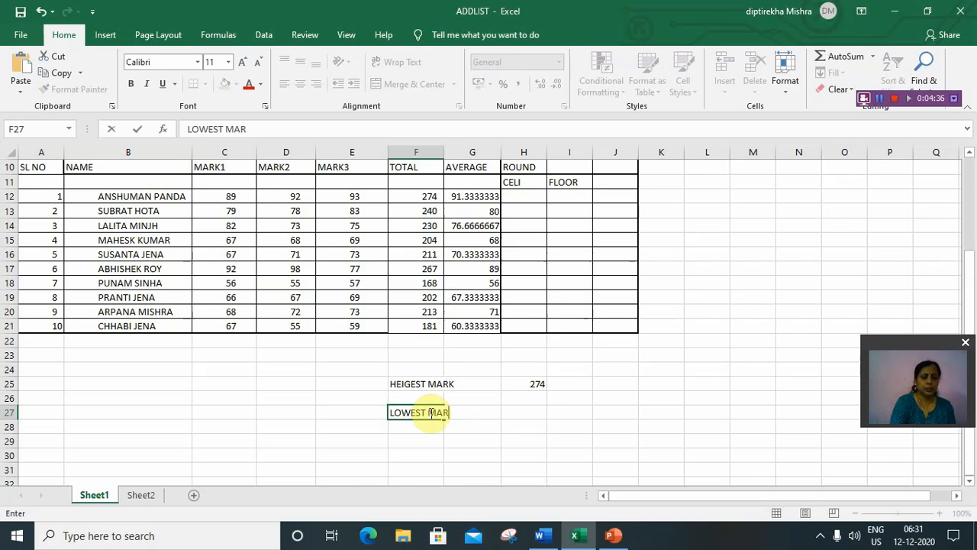
type("K")
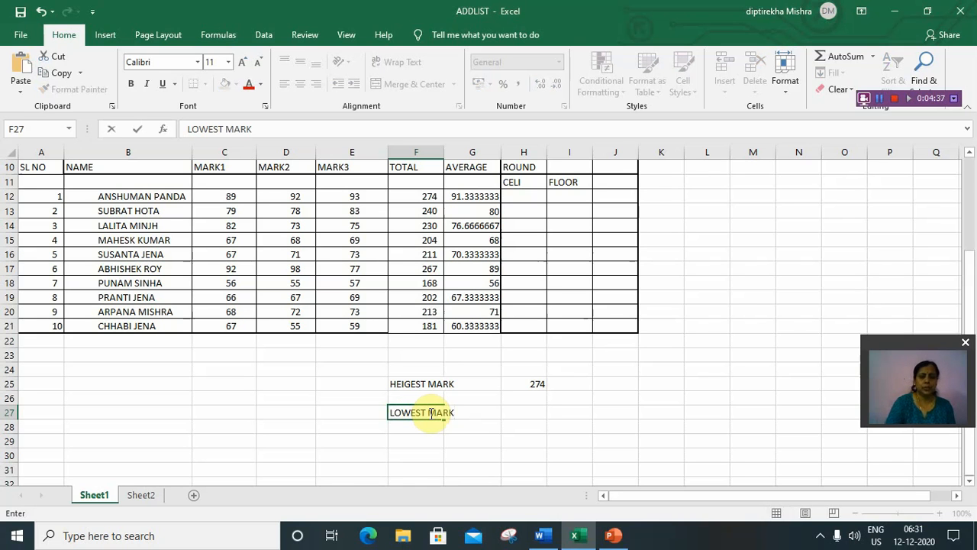
Step: Enter =MIN(F12:F21) in H27 to find the lowest total beside the LOWEST MARK label
left_click(529, 412)
type("=")
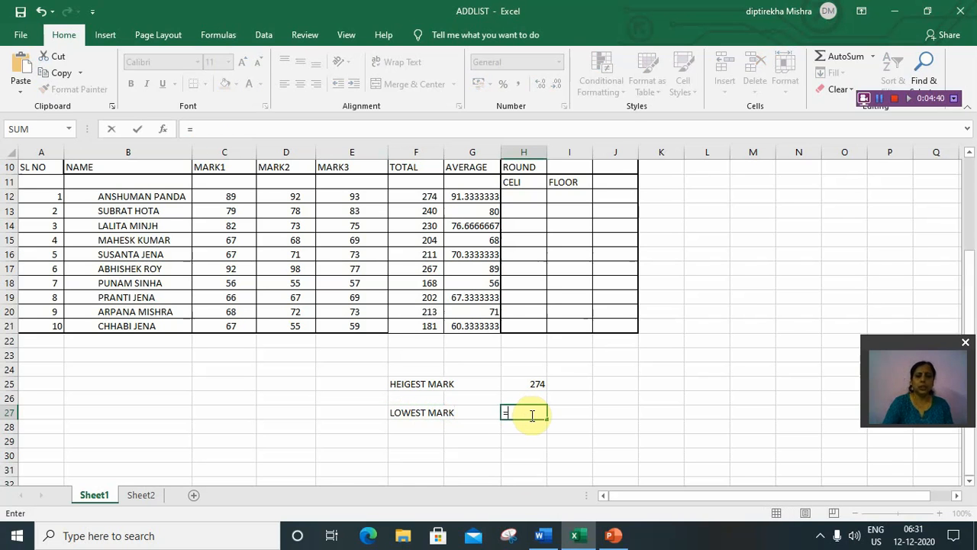
type("MIN")
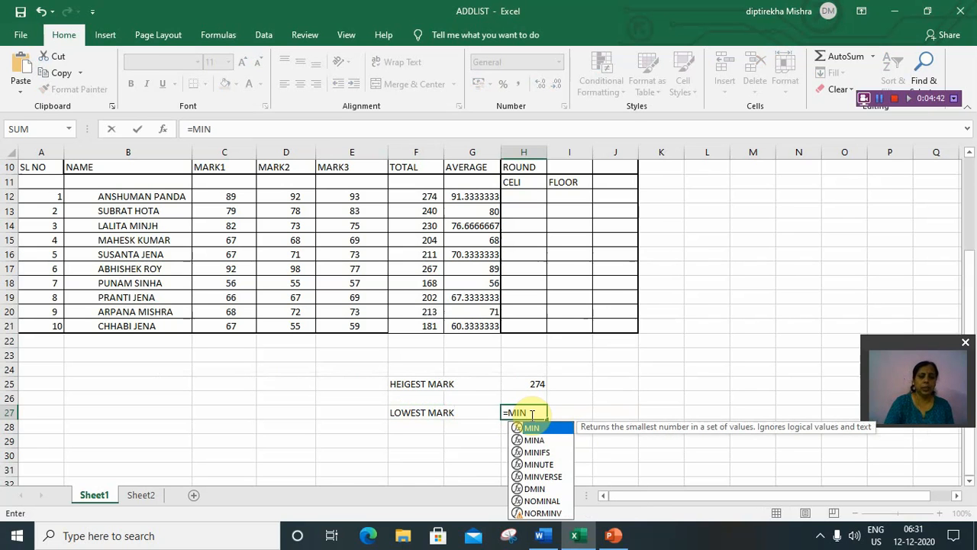
type("(")
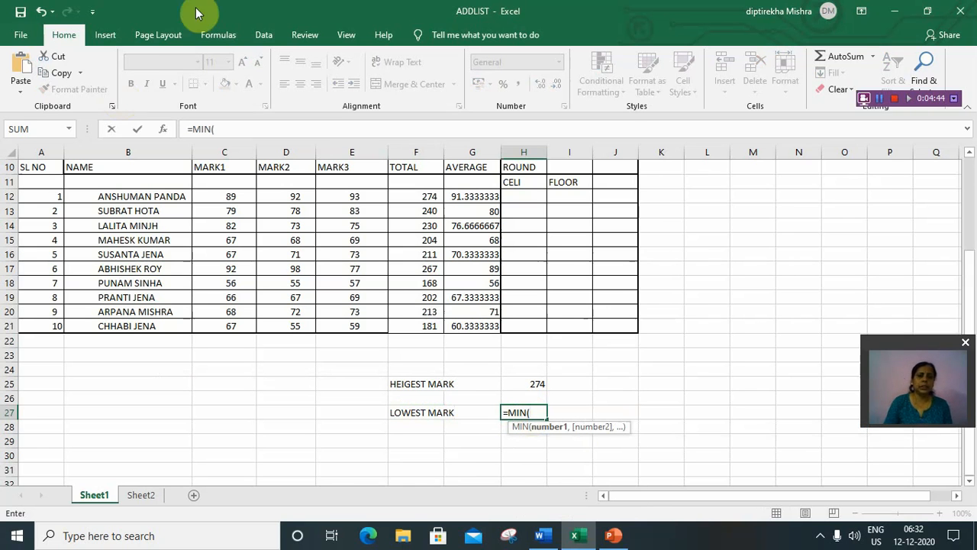
left_click_drag(429, 197, 429, 328)
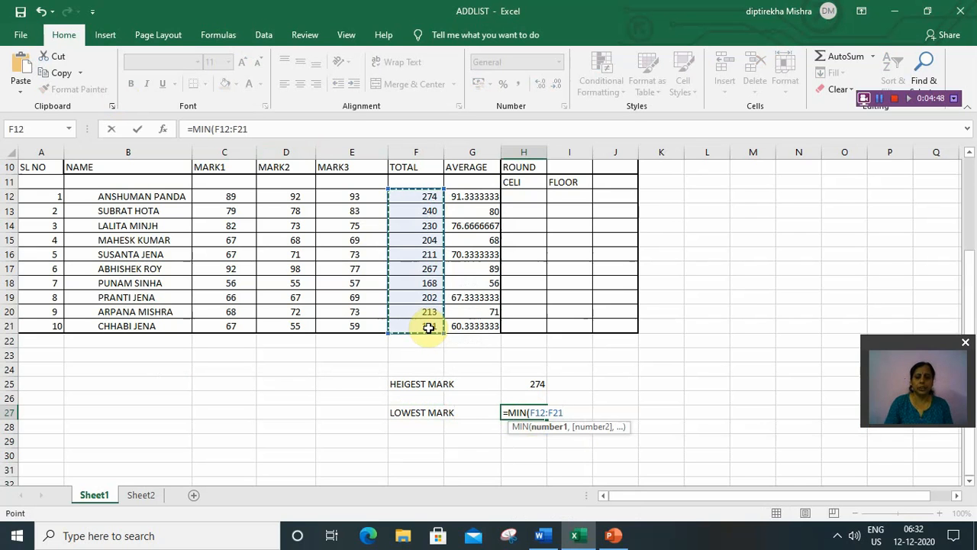
type(")")
key("Return")
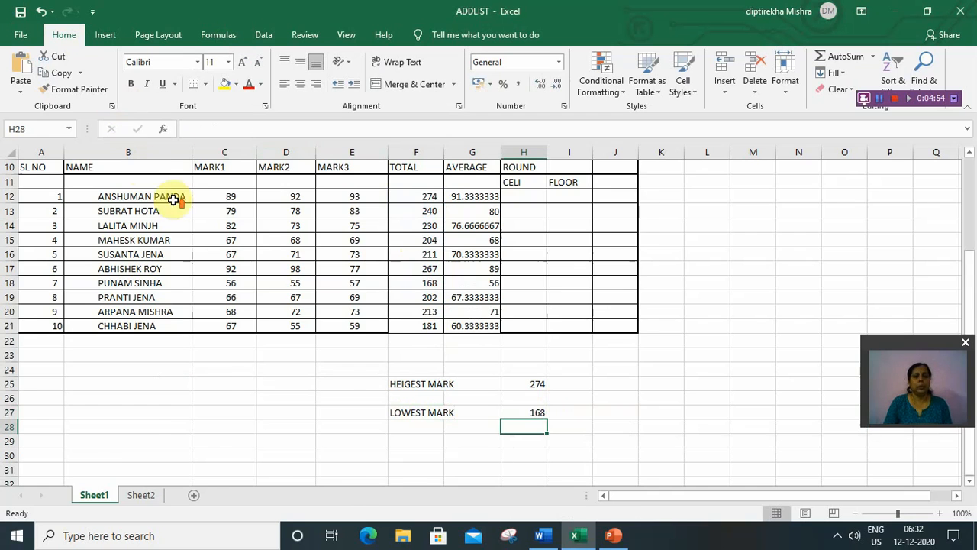
Step: Begin an INDEX formula in B25 with the student names in B12:B21 as its array
scroll(174, 198, "up", 3)
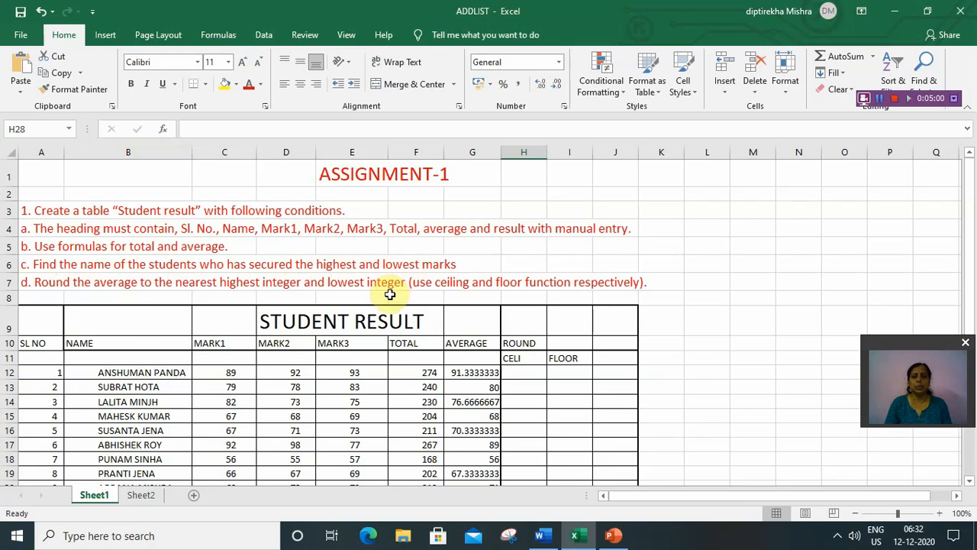
scroll(389, 293, "down", 5)
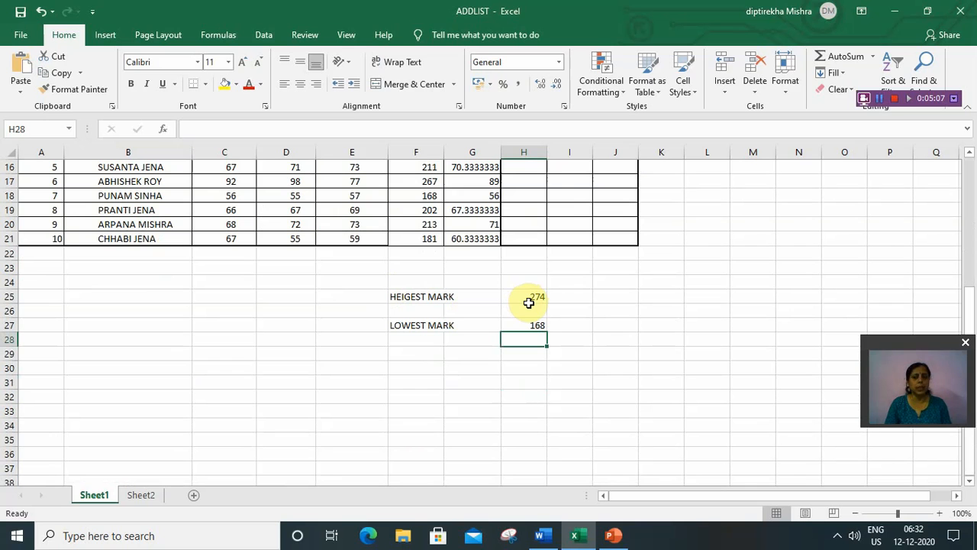
left_click(118, 298)
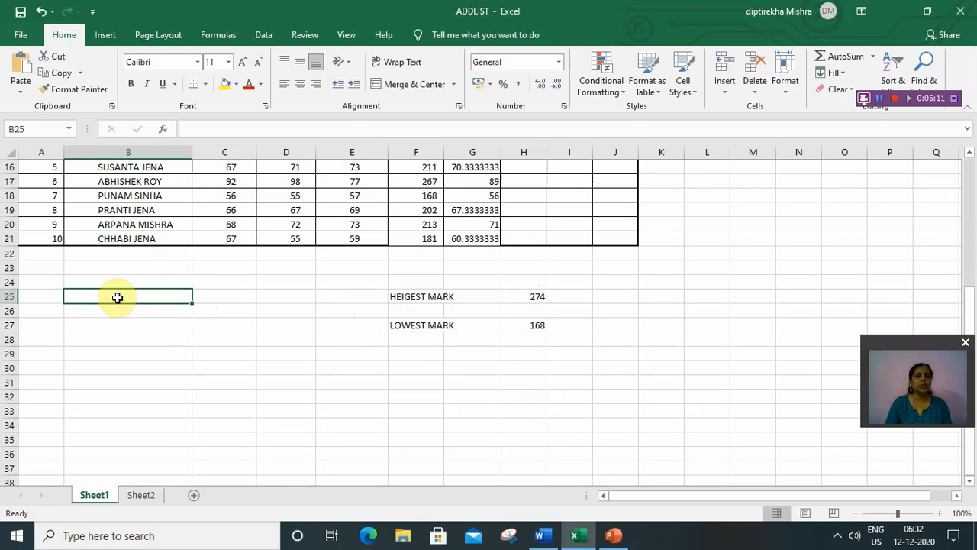
type("=")
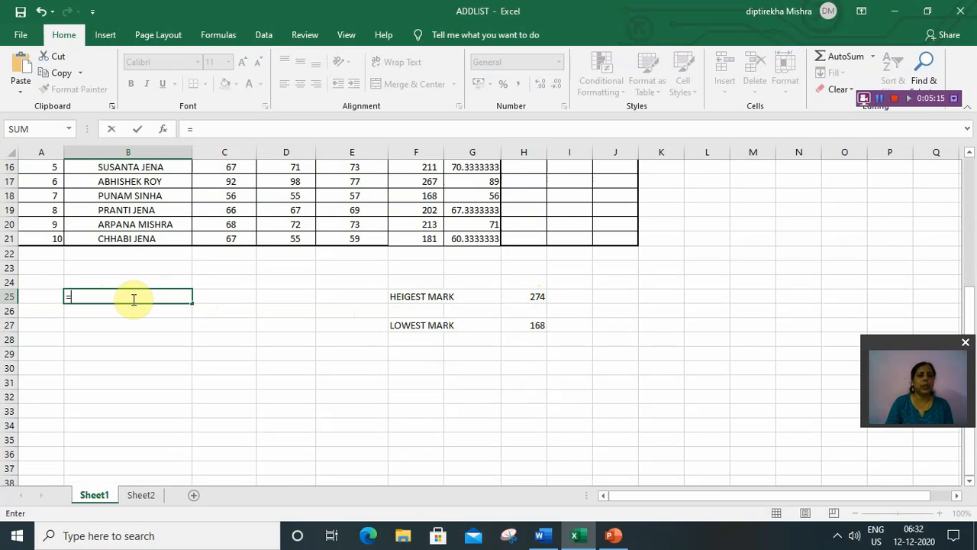
type("I")
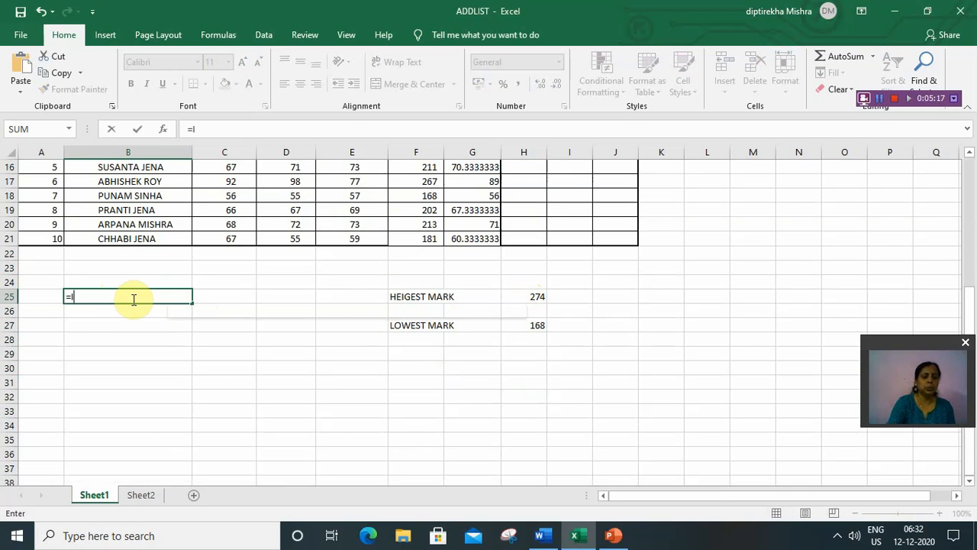
type("NDE")
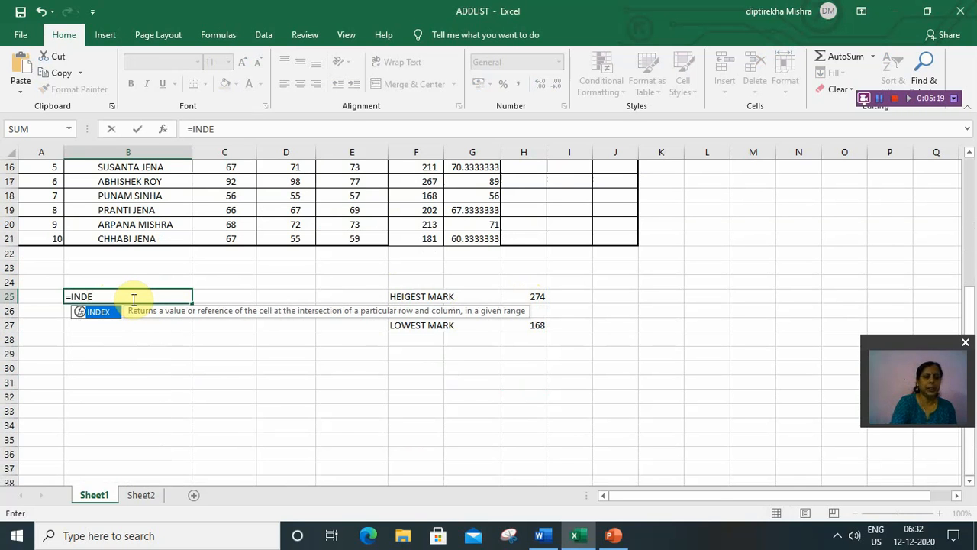
type("X")
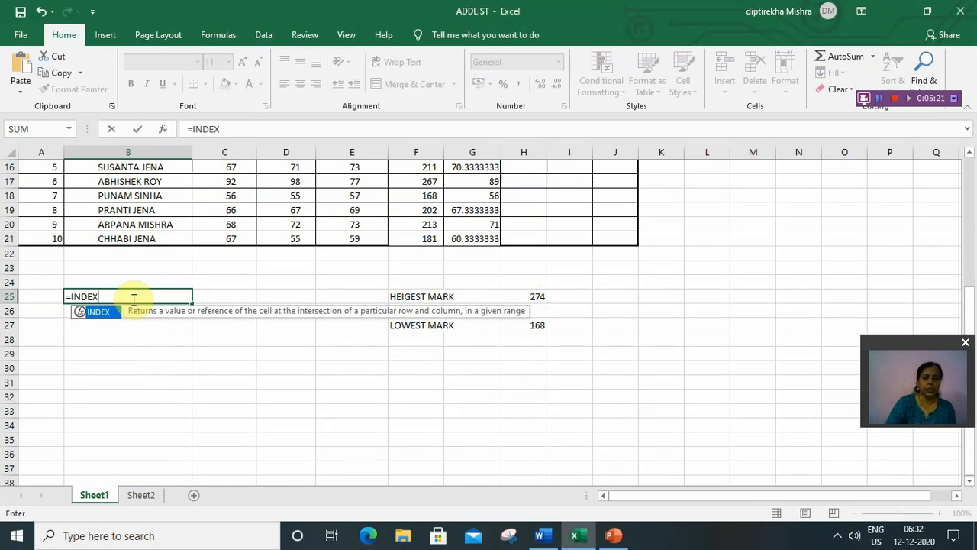
type("(")
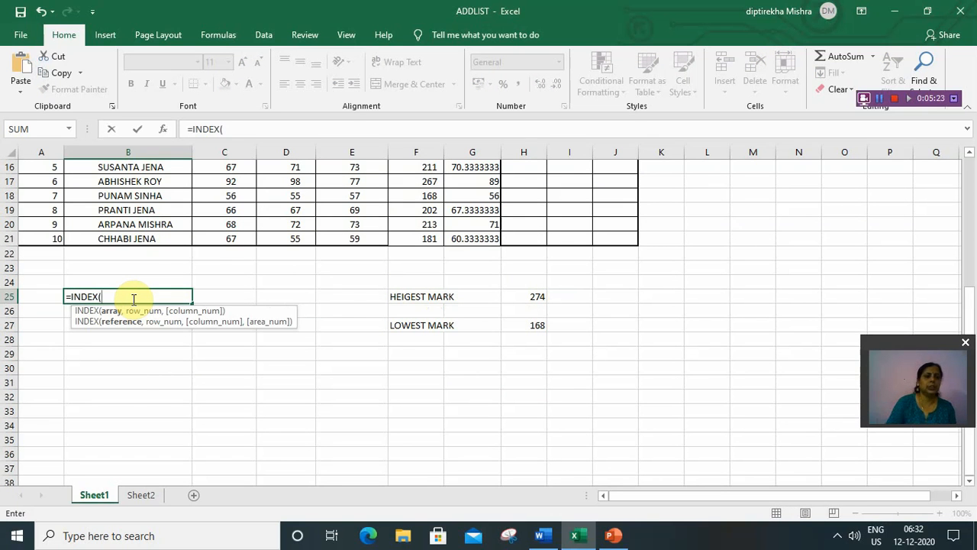
scroll(153, 210, "up", 2)
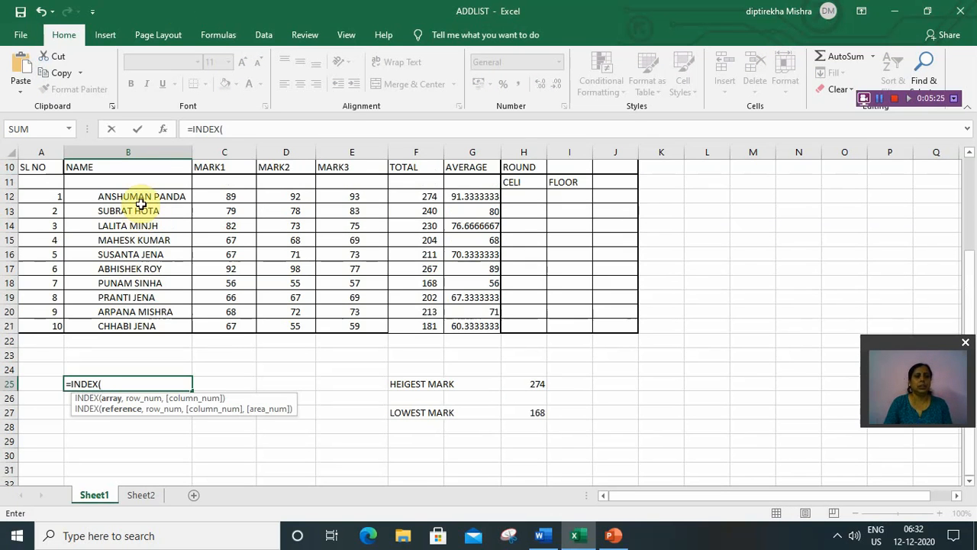
left_click_drag(142, 196, 163, 324)
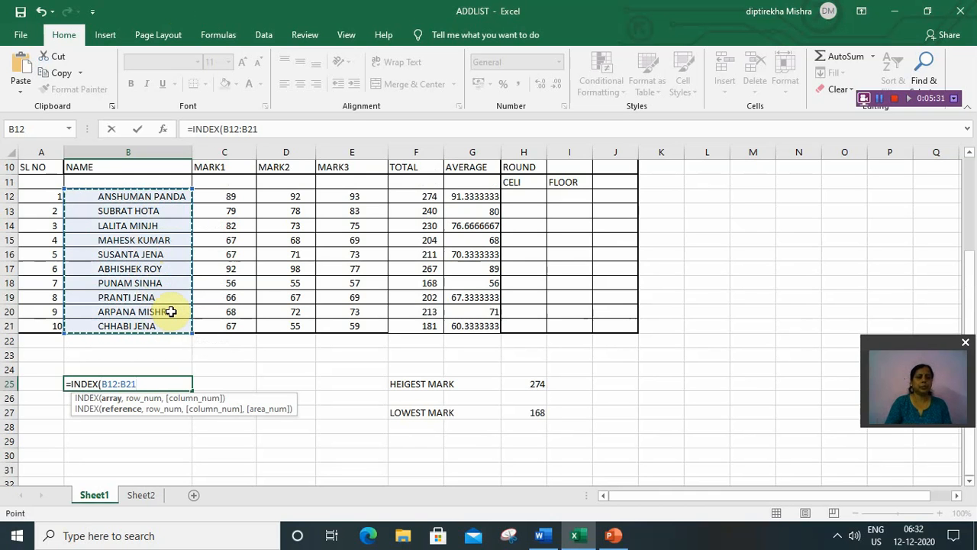
type(",")
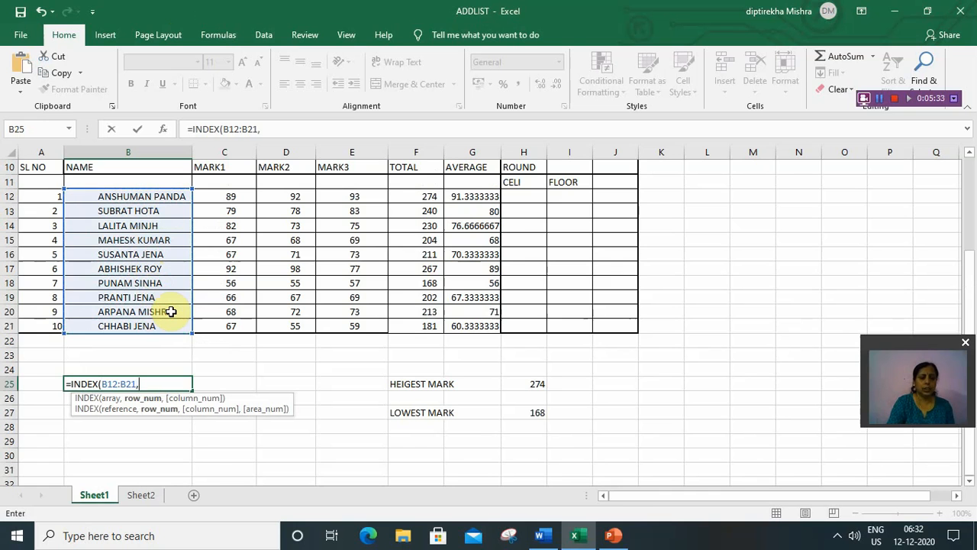
Step: Add a MATCH function as the INDEX row argument in B25, with MAX(F12:F21) as its lookup value
type("M")
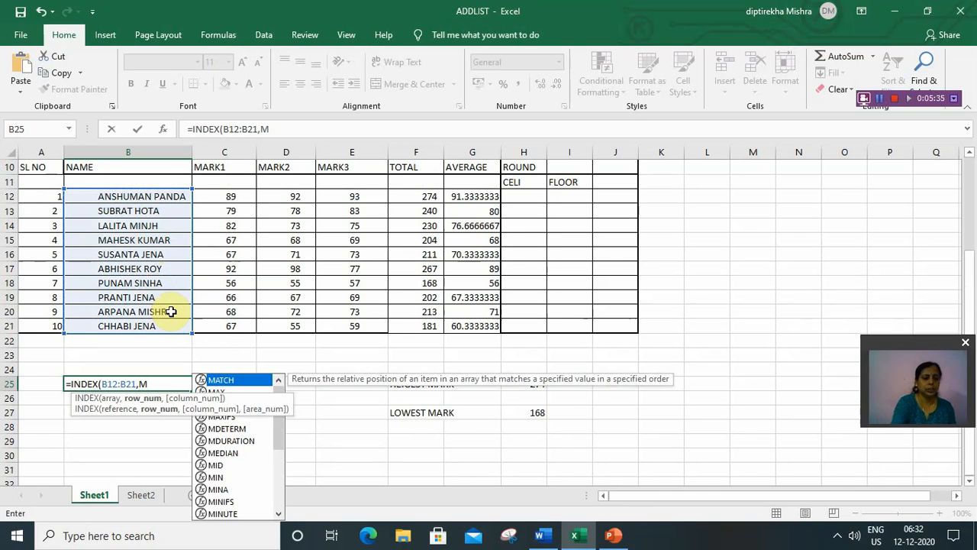
type("ATC")
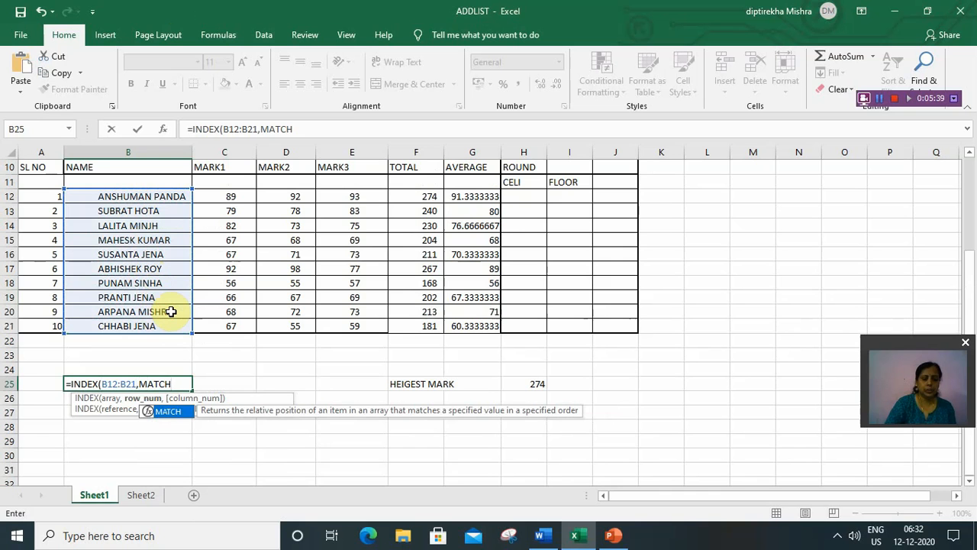
type("H(")
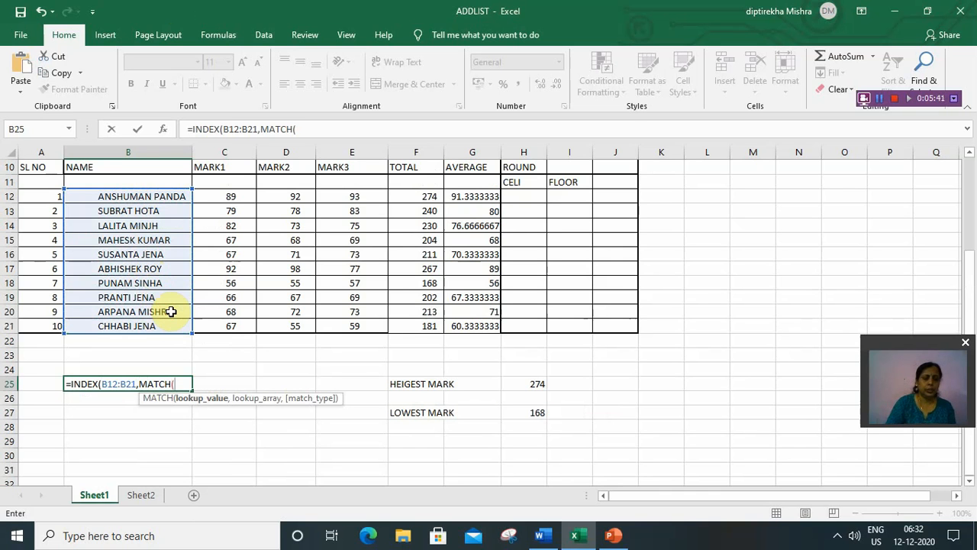
type("MA")
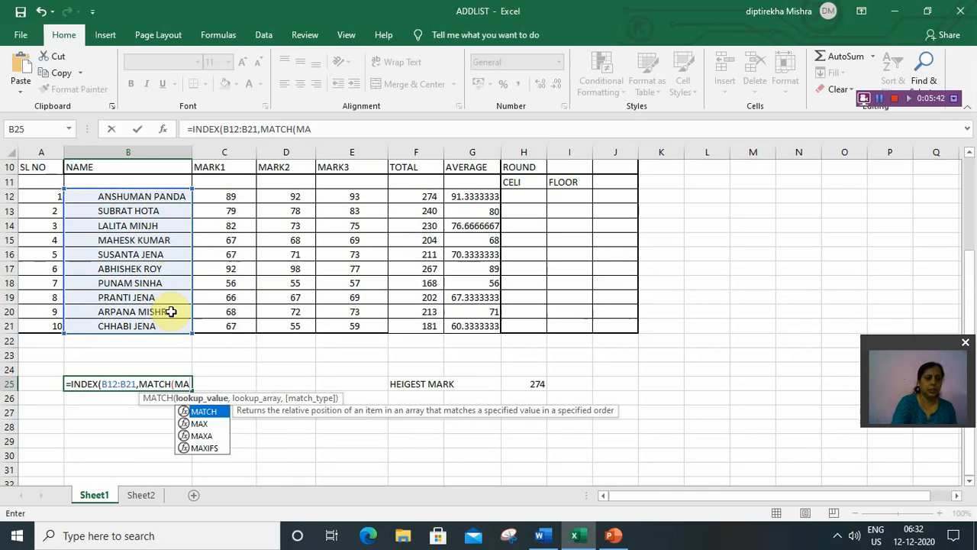
type("X")
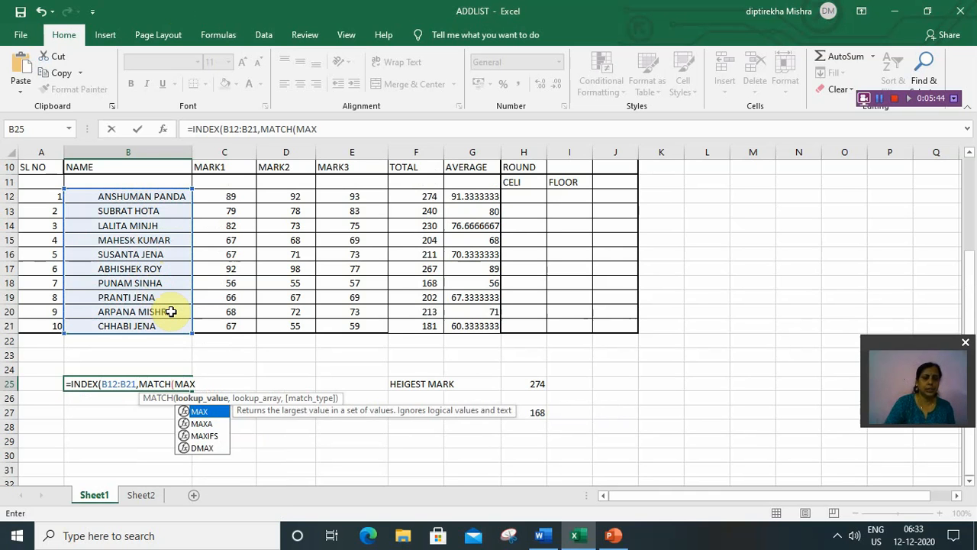
type("(")
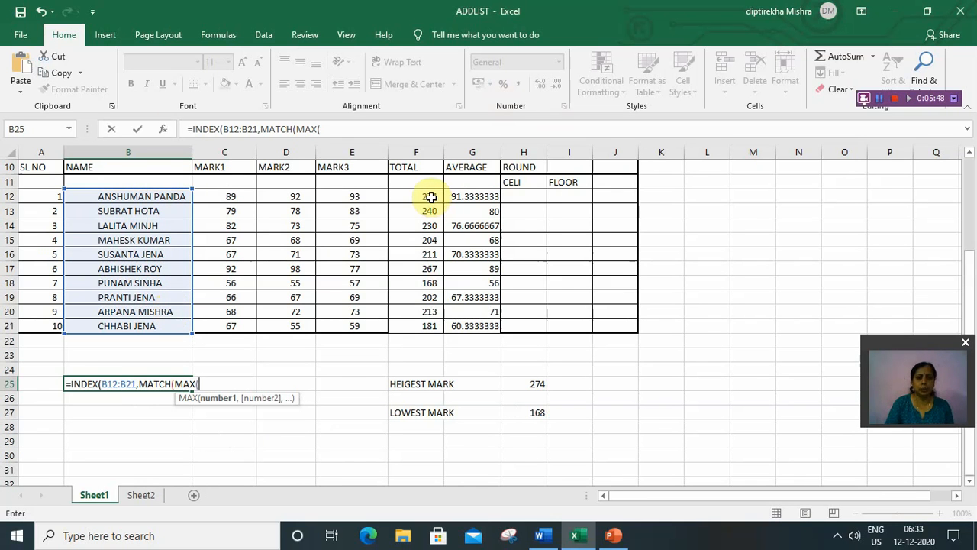
left_click_drag(430, 195, 435, 323)
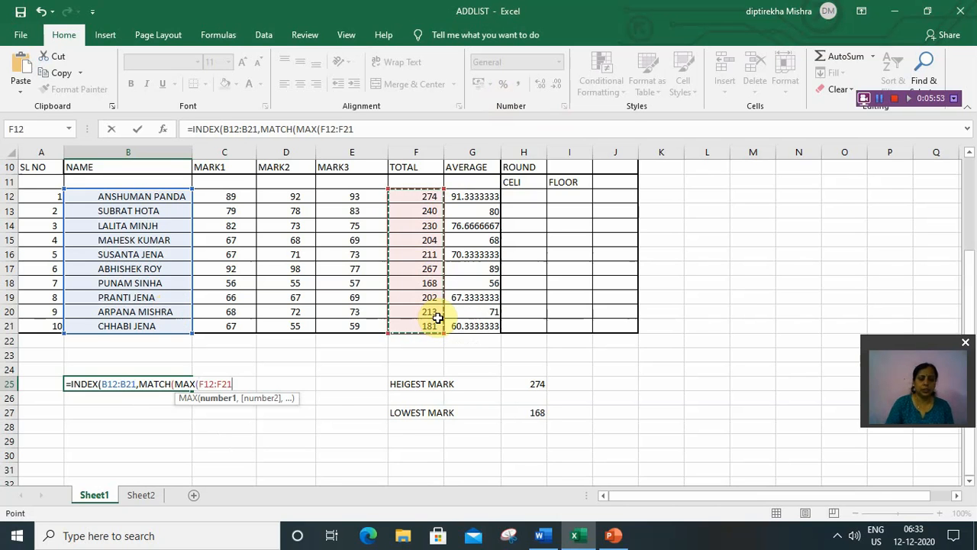
type(")")
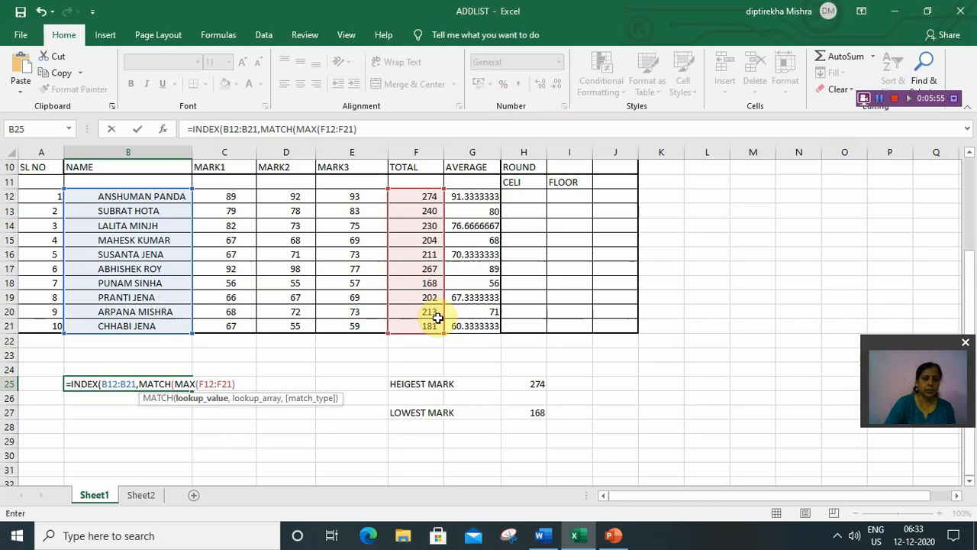
Step: Complete the B25 formula with F12:F21 as the lookup array and match type 0, giving =INDEX(B12:B21,MATCH(MAX(F12:F21),F12:F21,0))
type(",")
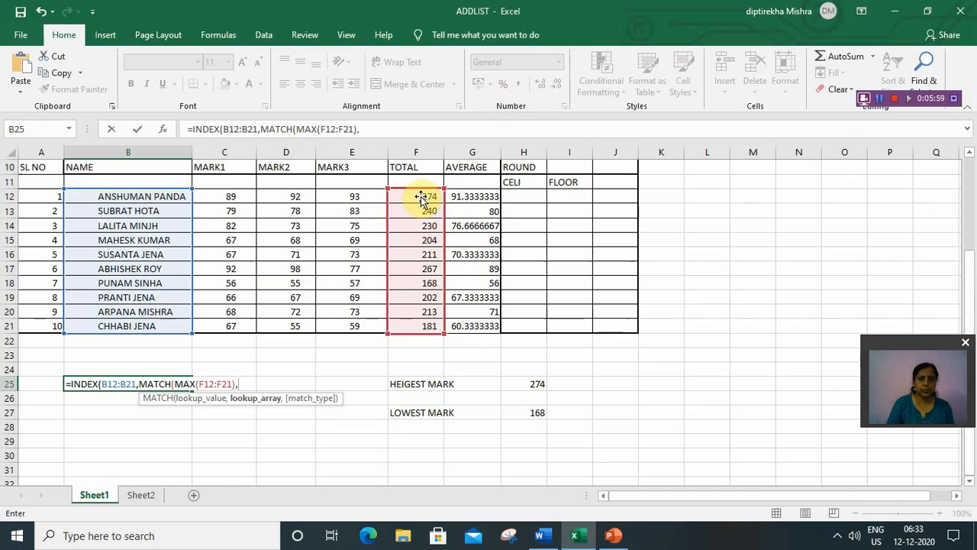
left_click_drag(416, 197, 441, 332)
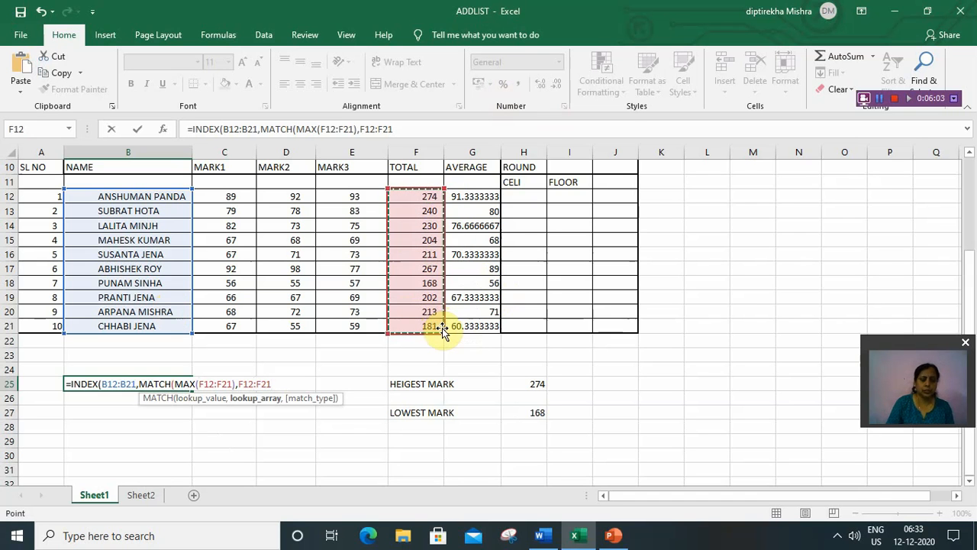
type(",")
key("BackSpace")
type("0")
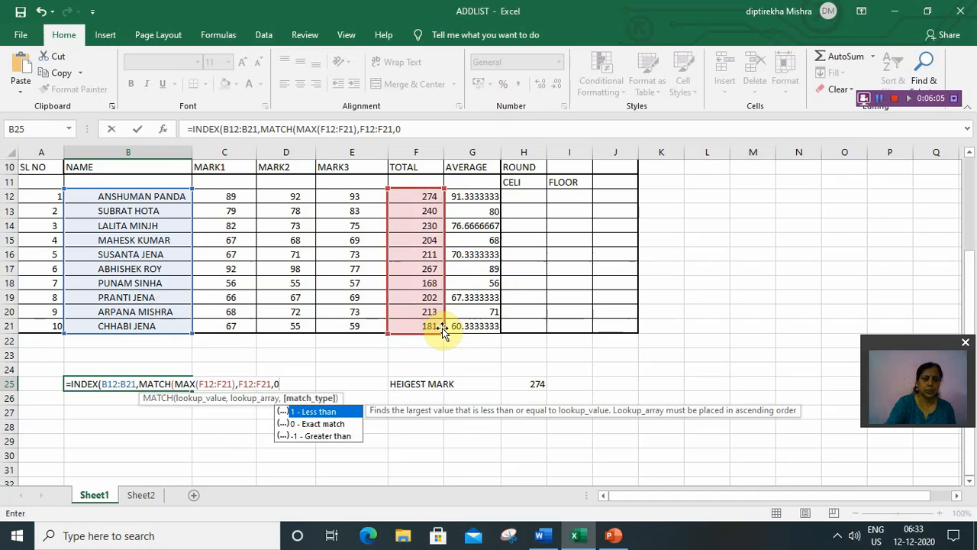
type("))")
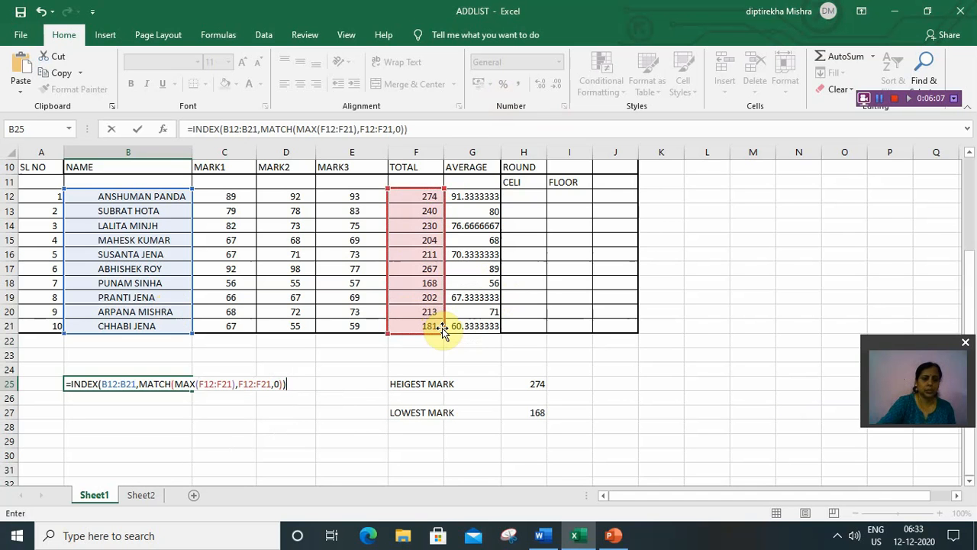
key("Return")
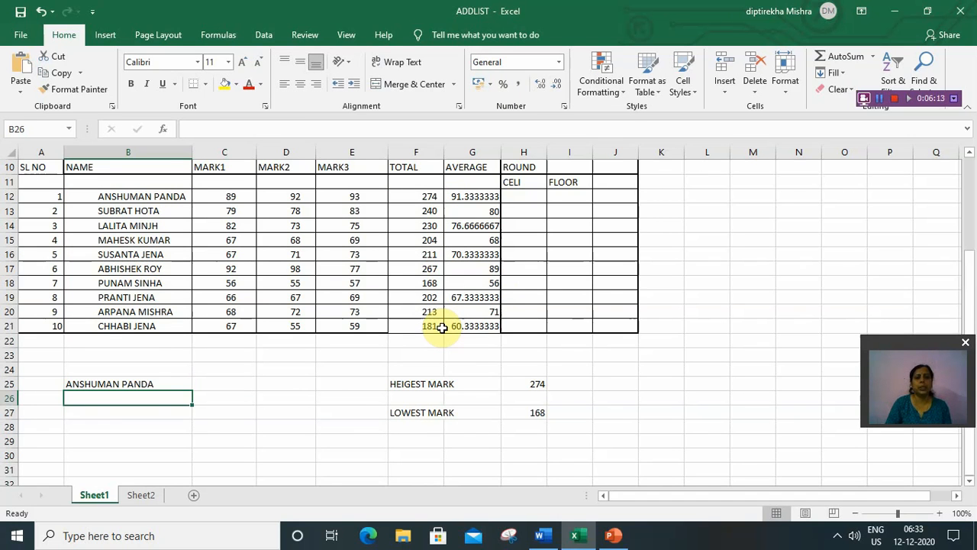
Step: Begin an INDEX formula in B27 with the student names in B12:B21 as its array
left_click(106, 412)
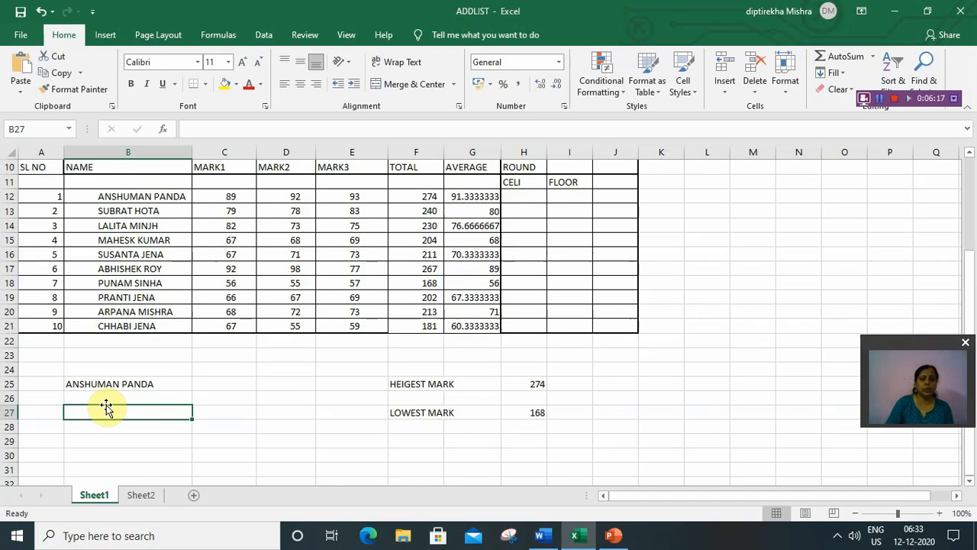
type("=")
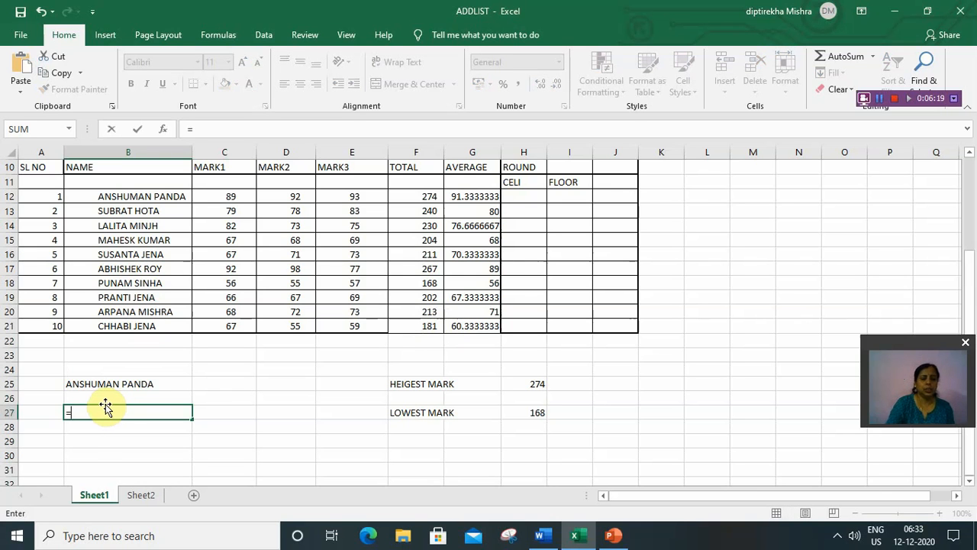
type("INDE")
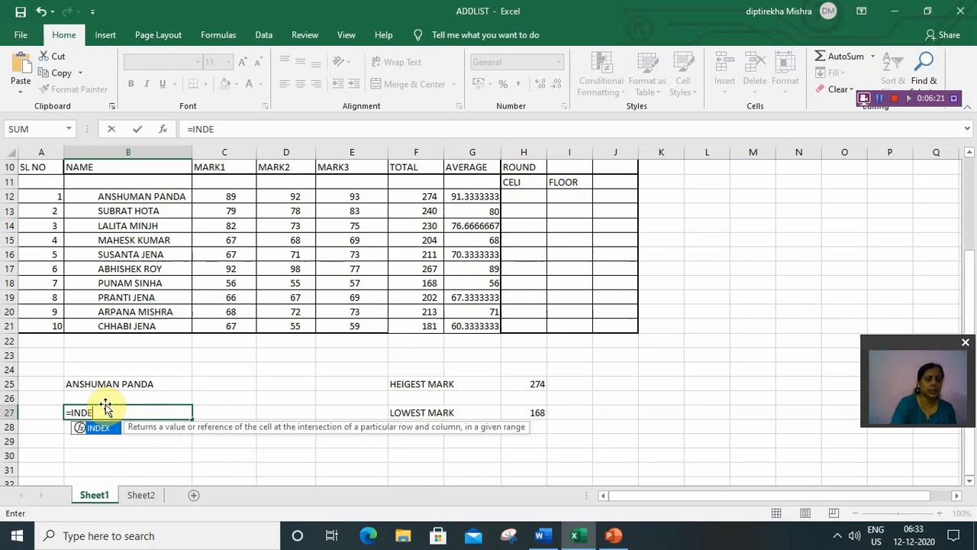
type("X(")
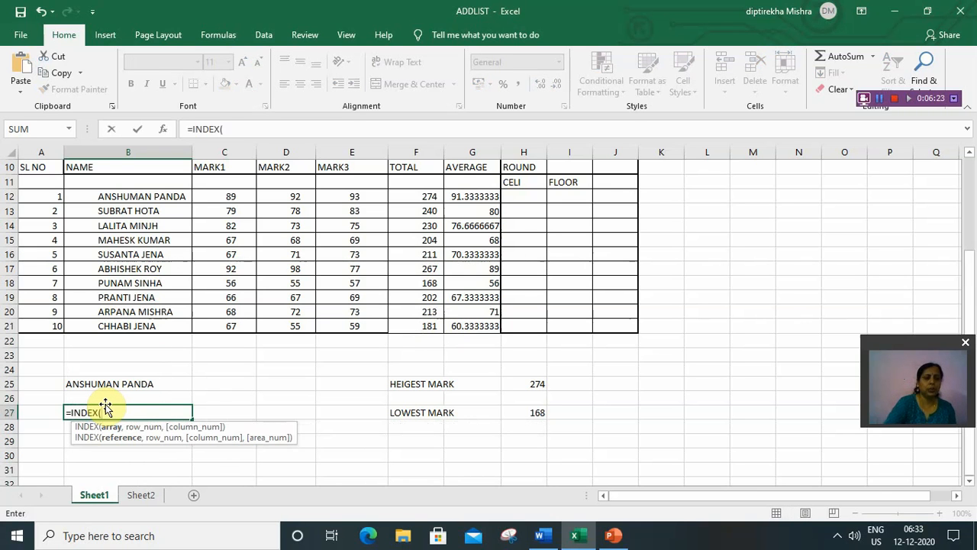
left_click_drag(92, 196, 122, 329)
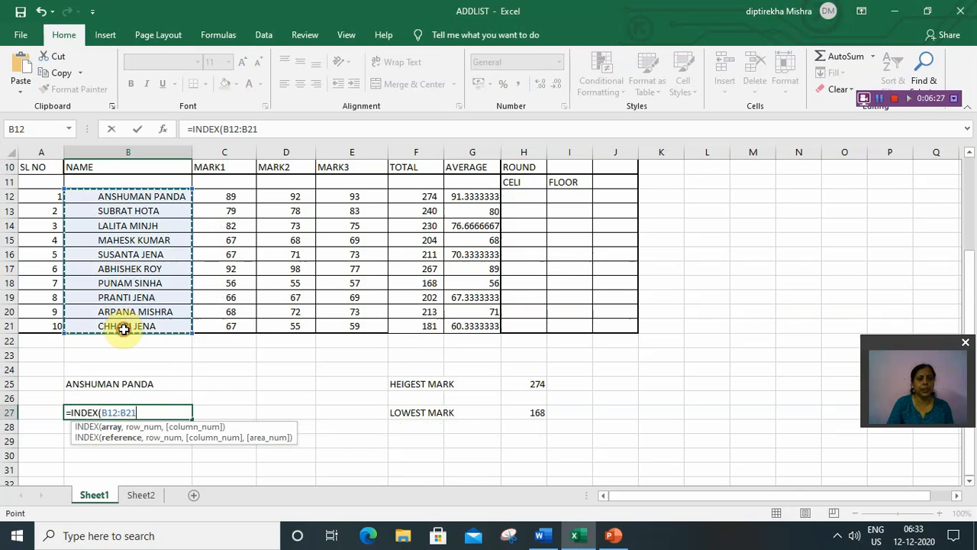
type(",")
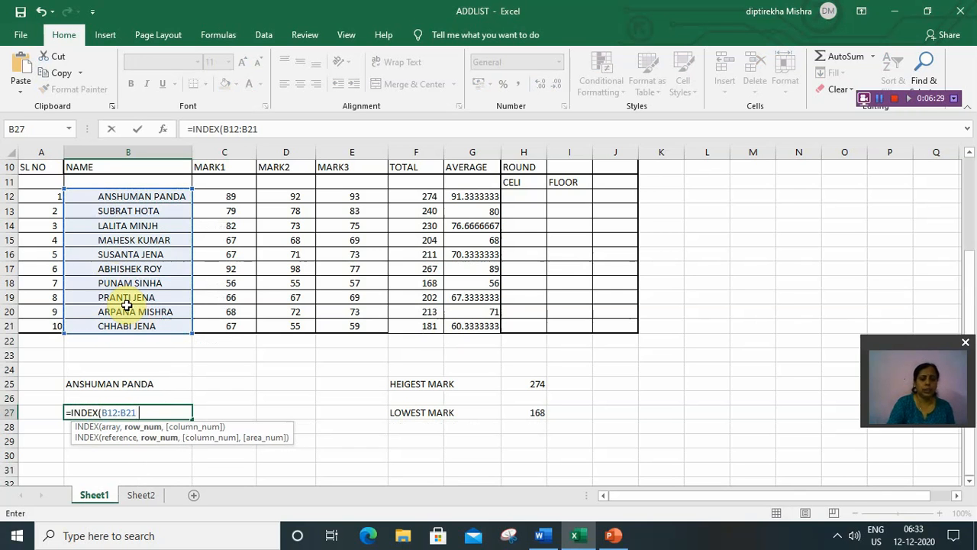
Step: Add a MATCH function as the INDEX row argument in B27, with MIN of the totals F12:F21 as its lookup value
type("MA")
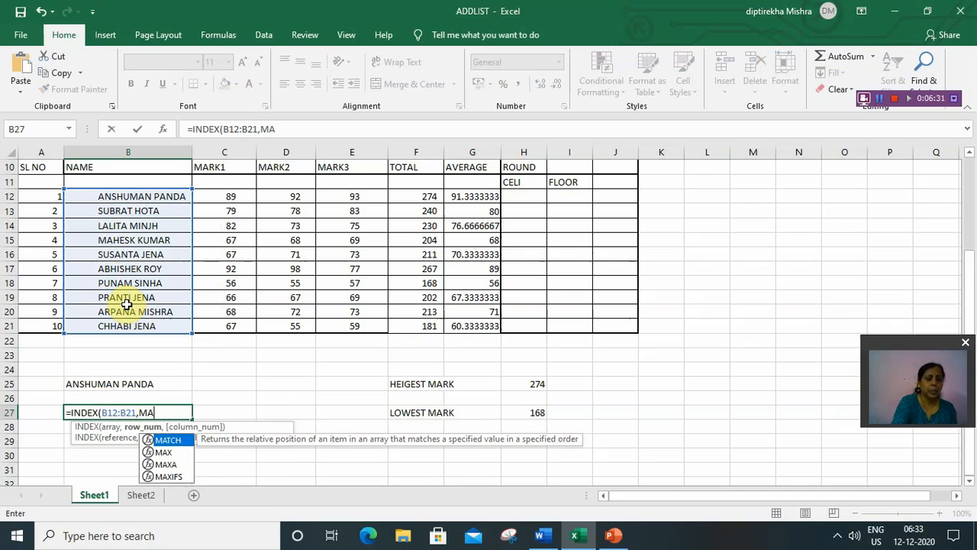
type("TCH")
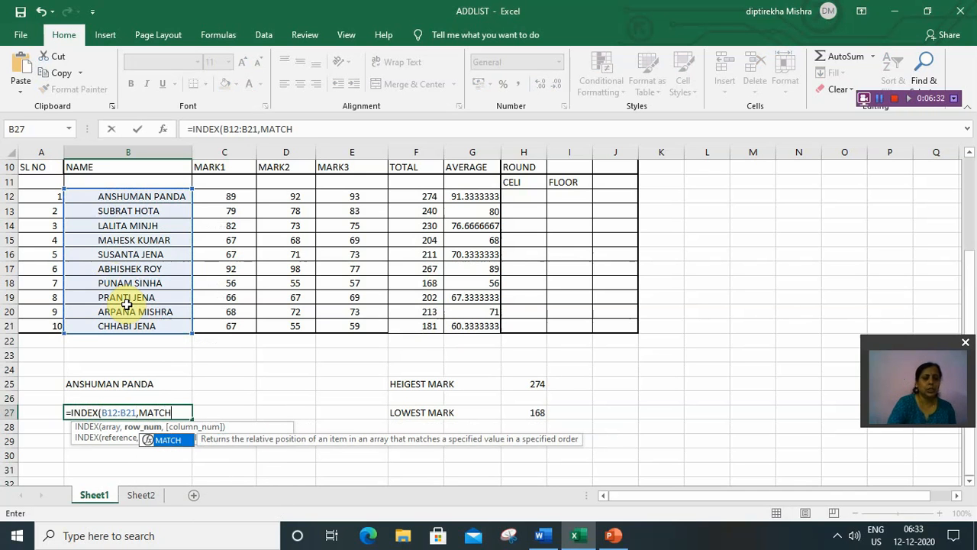
type("(")
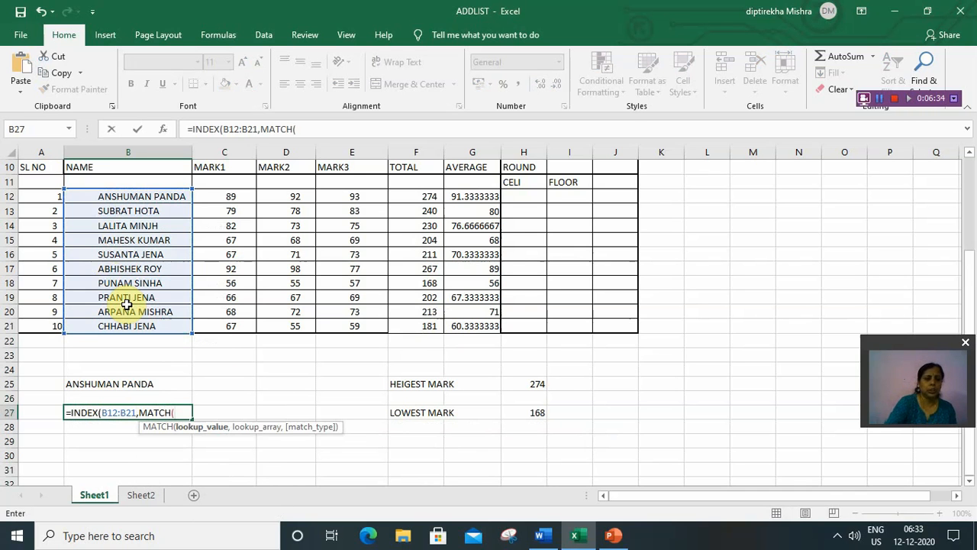
type("MIN")
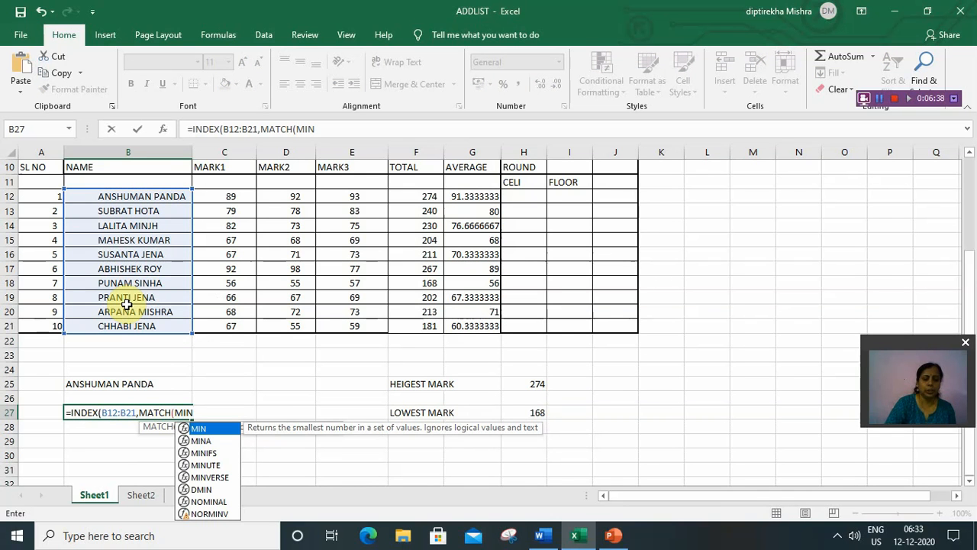
type("(")
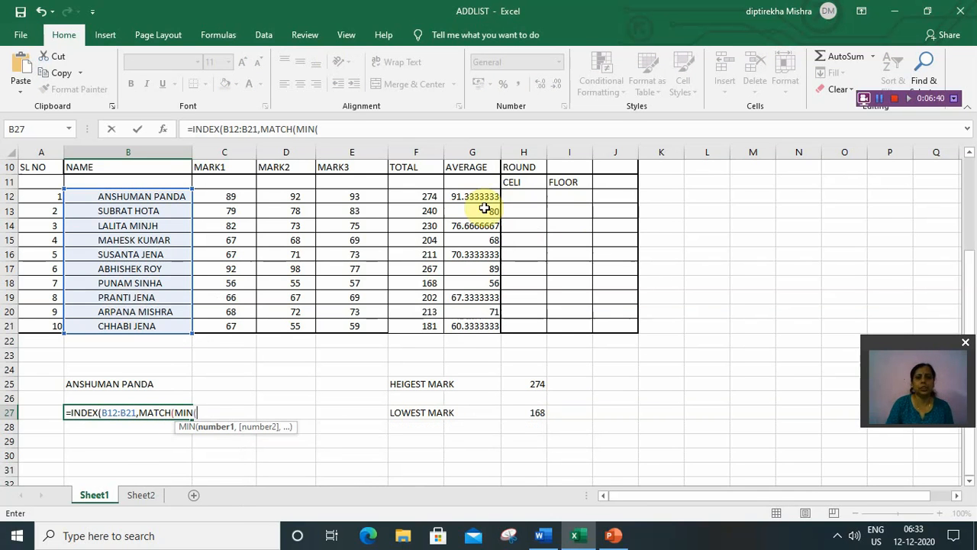
left_click_drag(421, 196, 435, 324)
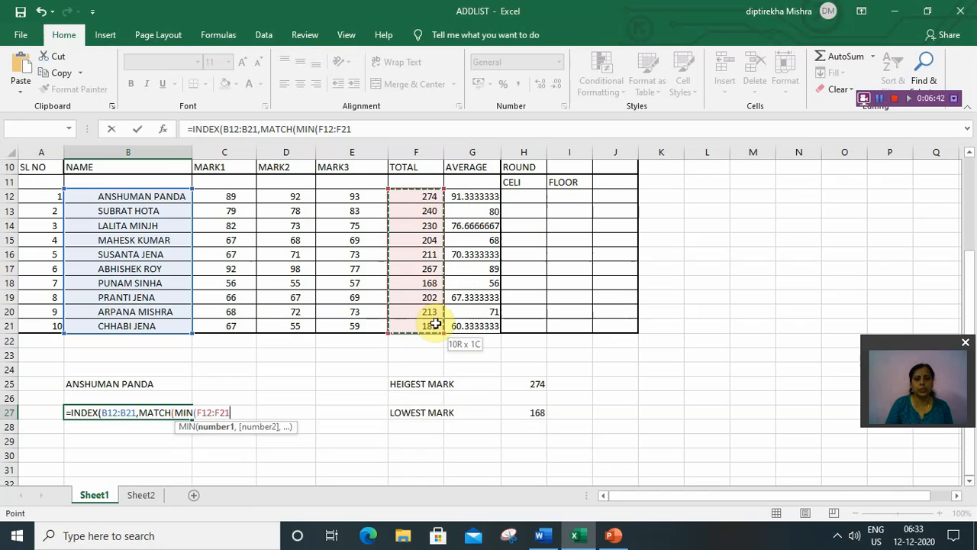
Step: Try to enter the B27 formula as =INDEX(B12:B21,MATCH(MIN(F12:F21,F12:F21,0)))
type(",")
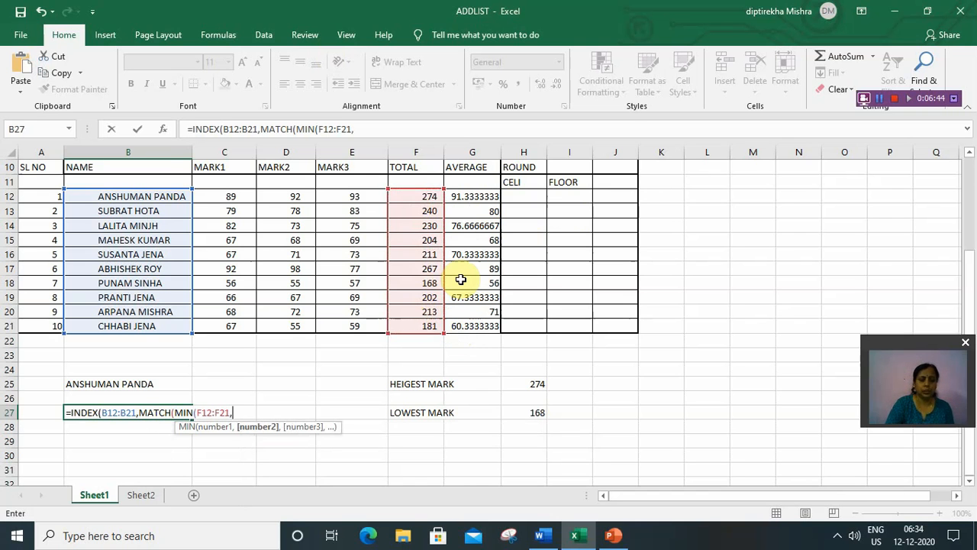
left_click(422, 197)
left_click_drag(421, 196, 437, 326)
type(",")
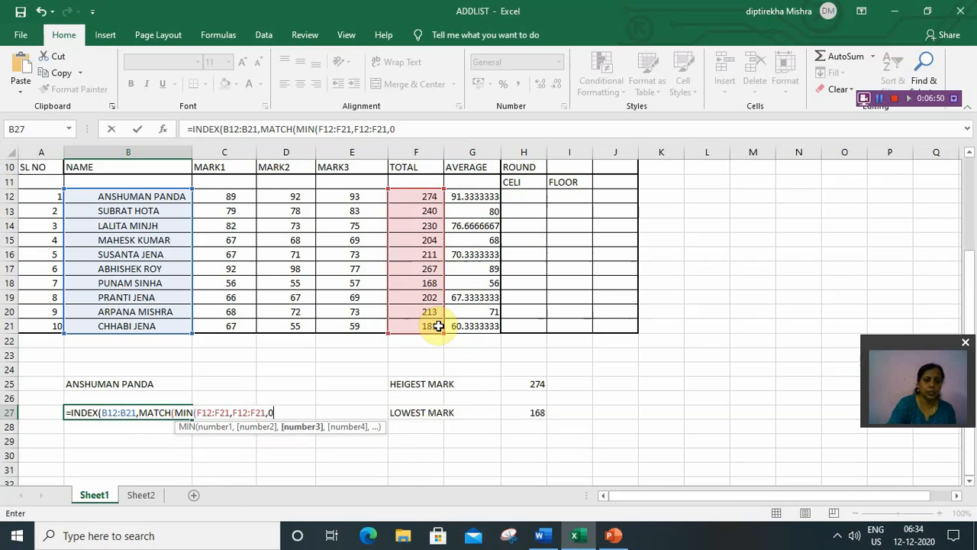
type("0))")
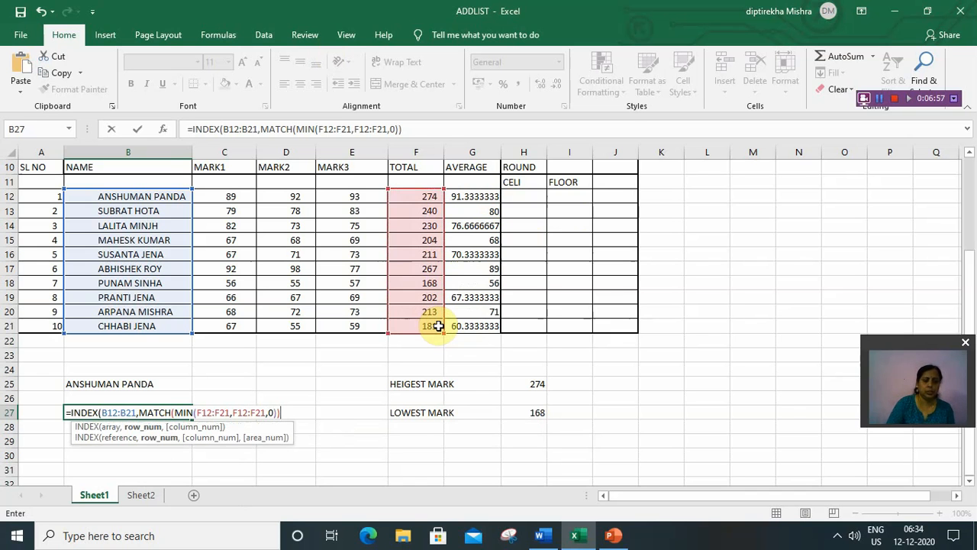
type(")")
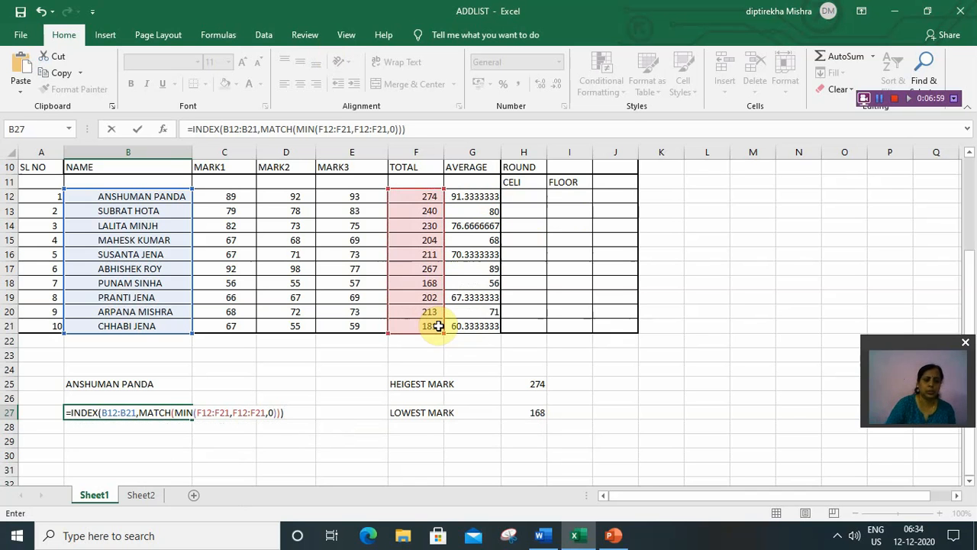
key("Return")
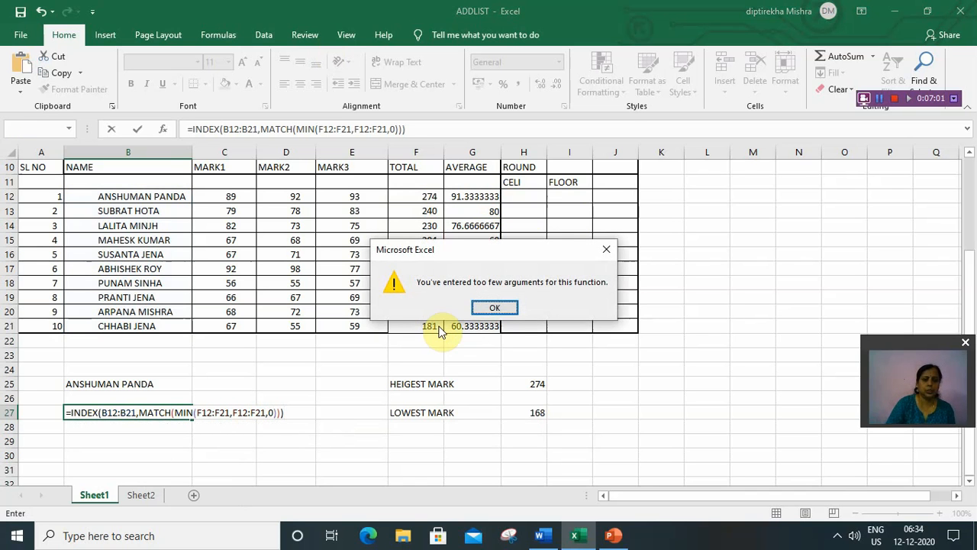
left_click(494, 309)
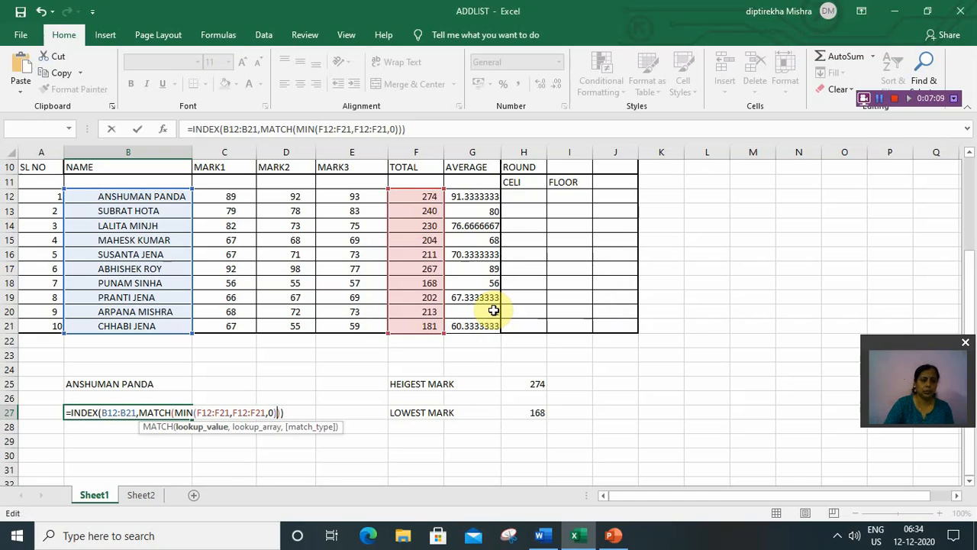
Step: Remove the misplaced second range and match type from the MIN function in B27, leaving MIN(F12:F21)
key("BackSpace")
key("BackSpace")
key("BackSpace")
key("BackSpace")
key("BackSpace")
key("BackSpace")
key("BackSpace")
key("BackSpace")
key("BackSpace")
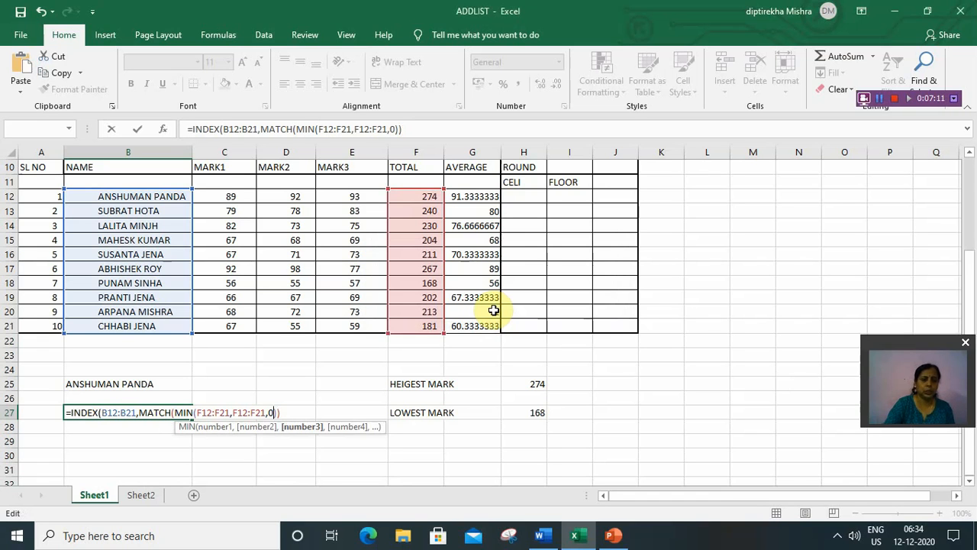
key("BackSpace")
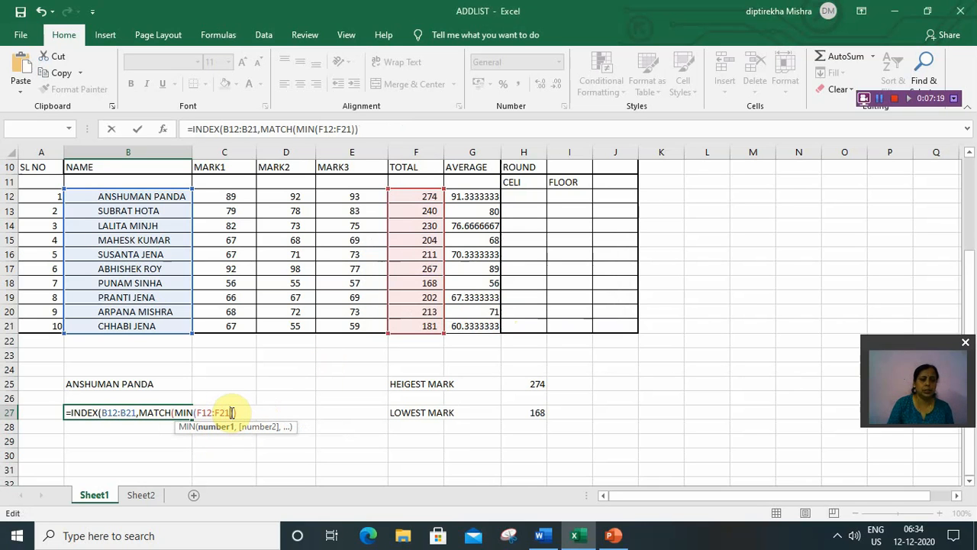
Step: Complete the B27 formula with F12:F21 as the lookup array and match type 0, giving =INDEX(B12:B21,MATCH(MIN(F12:F21),F12:F21,0))
key("Right")
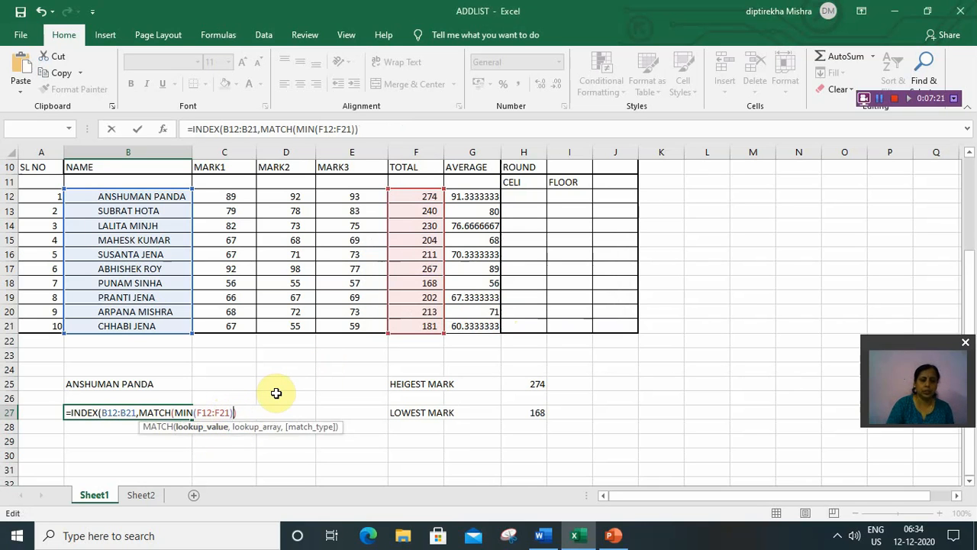
type(",")
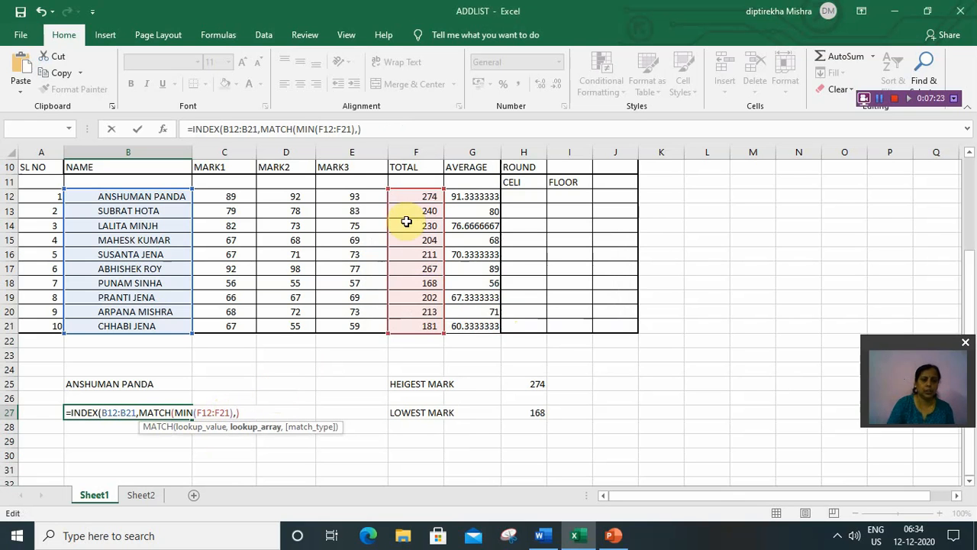
left_click_drag(421, 257, 443, 329)
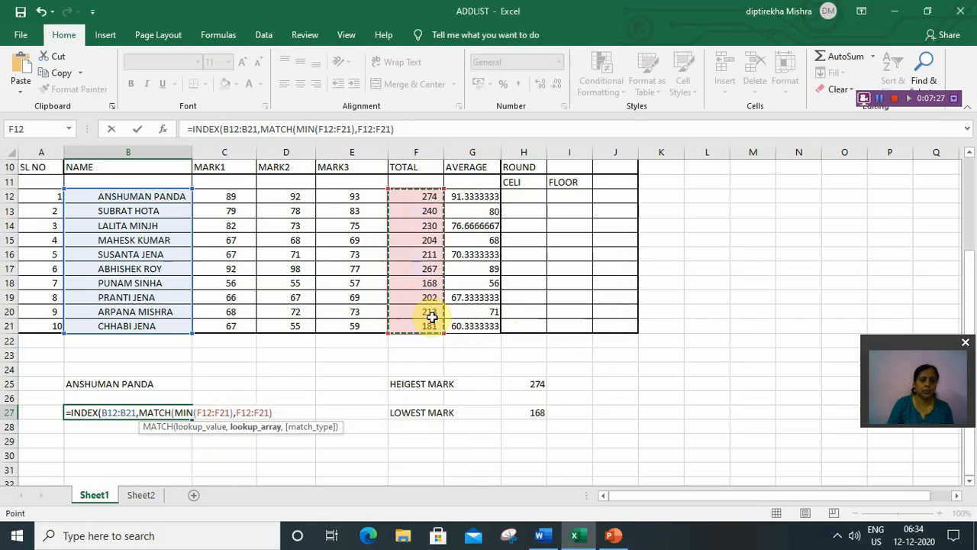
type(",0")
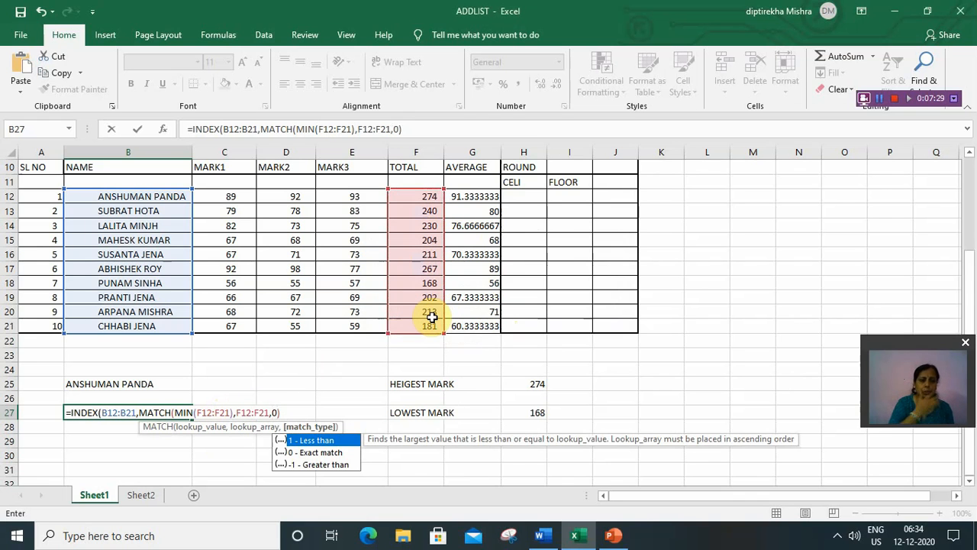
left_click(279, 412)
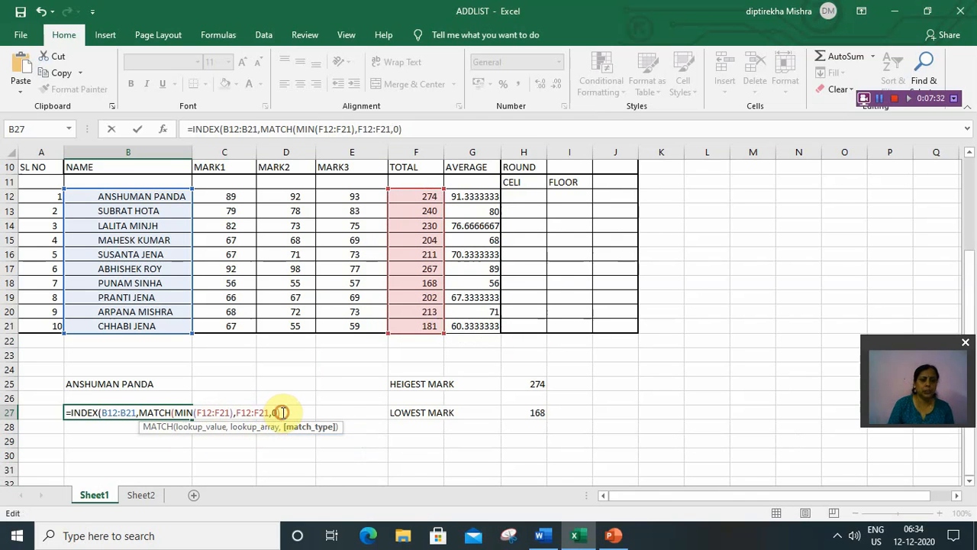
left_click(283, 412)
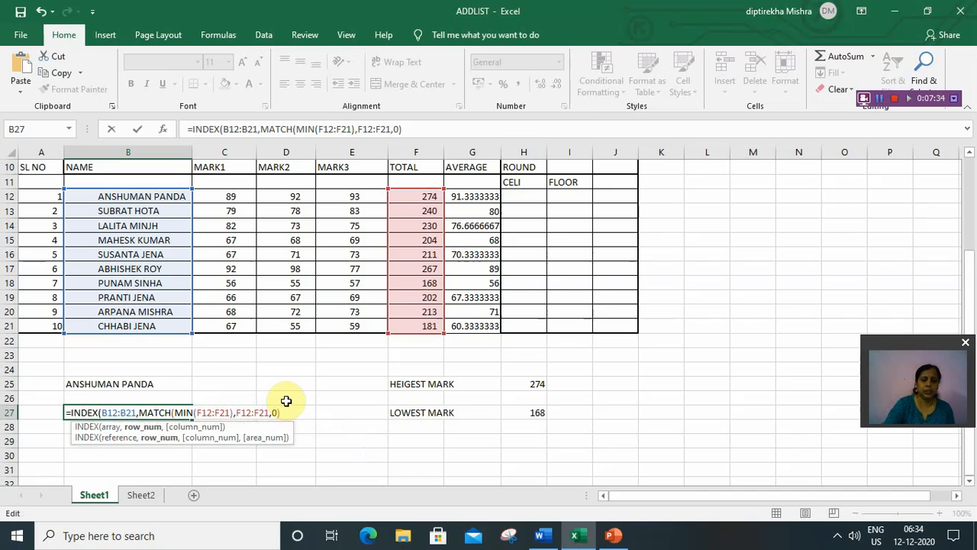
type(")")
key("Return")
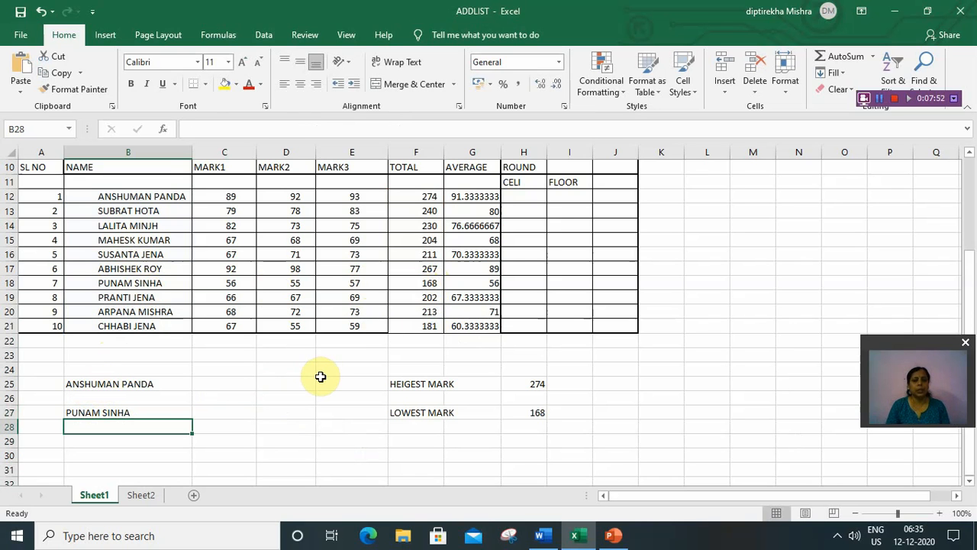
Step: Round the first student's average up in the CELI column by entering =CEILING.MATH(G12,1) in H12
scroll(320, 377, "up", 3)
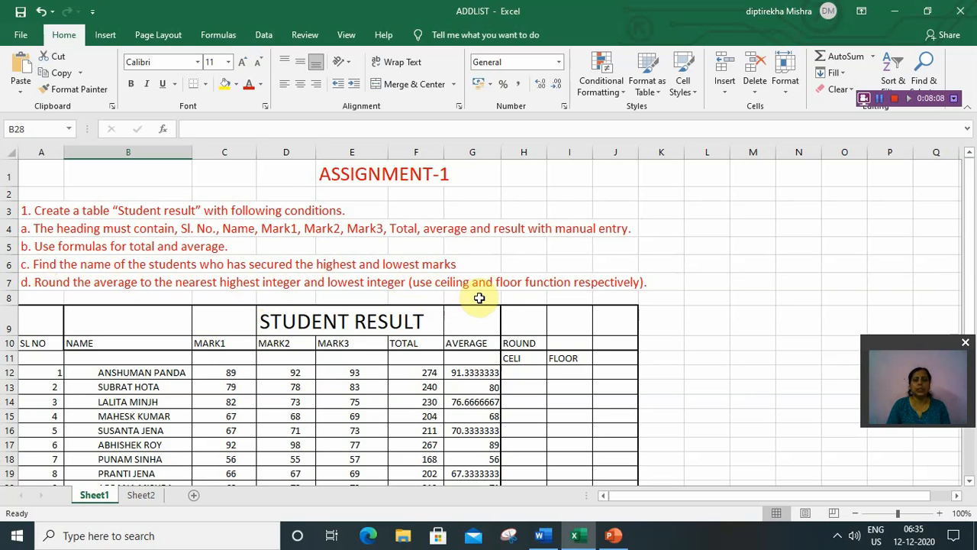
scroll(531, 360, "down", 2)
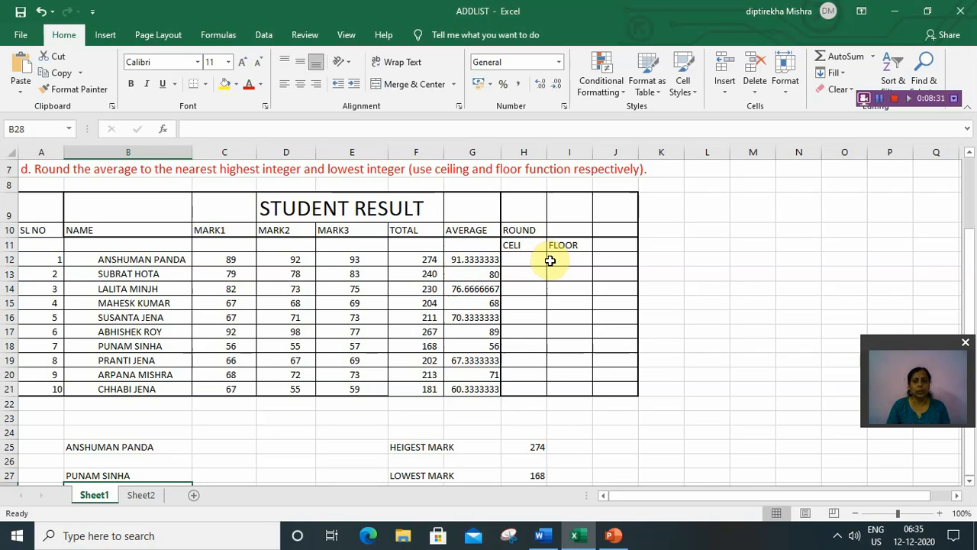
left_click(511, 259)
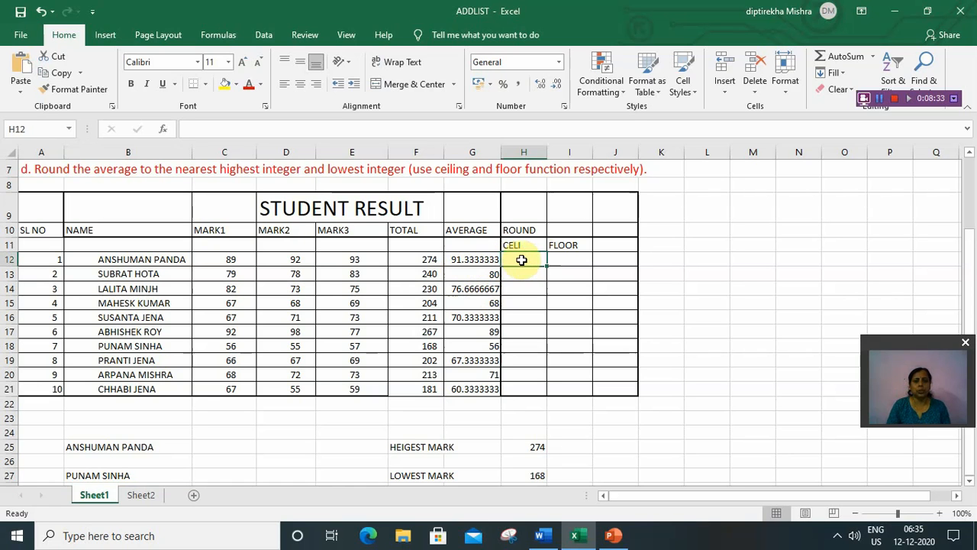
type("=")
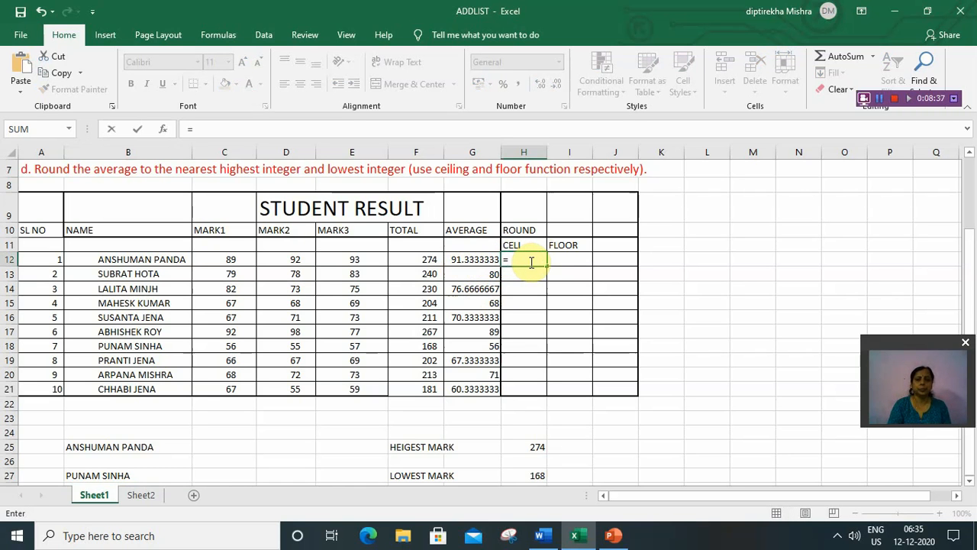
type("CE")
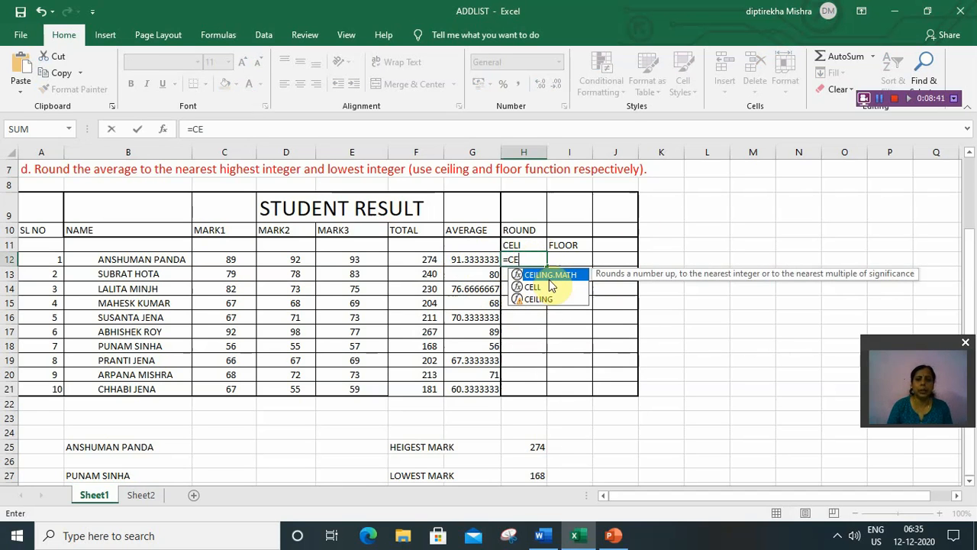
double_click(551, 277)
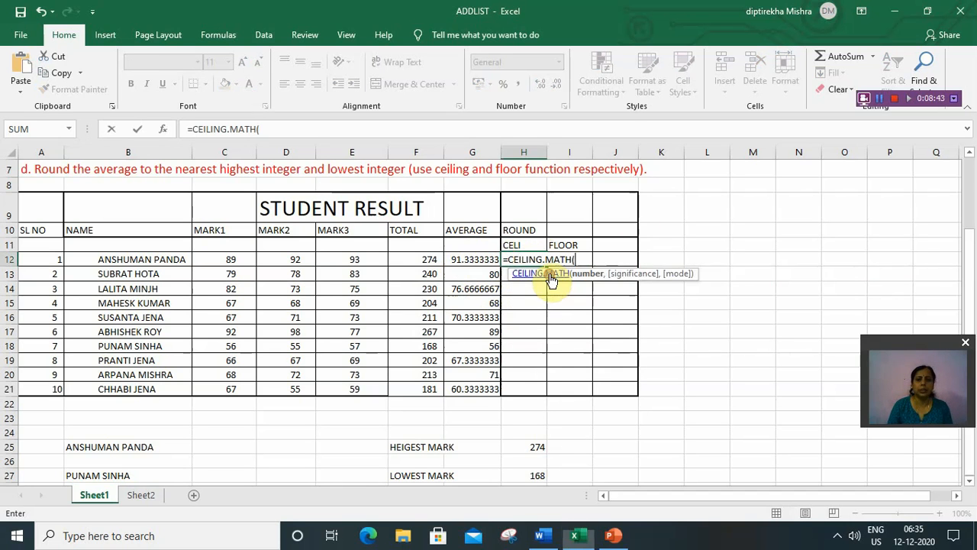
left_click(476, 260)
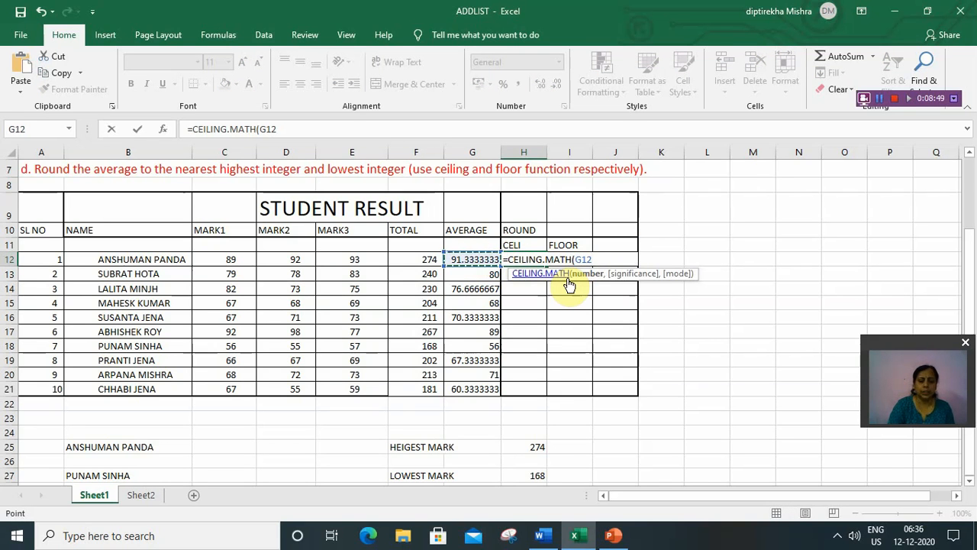
type(",")
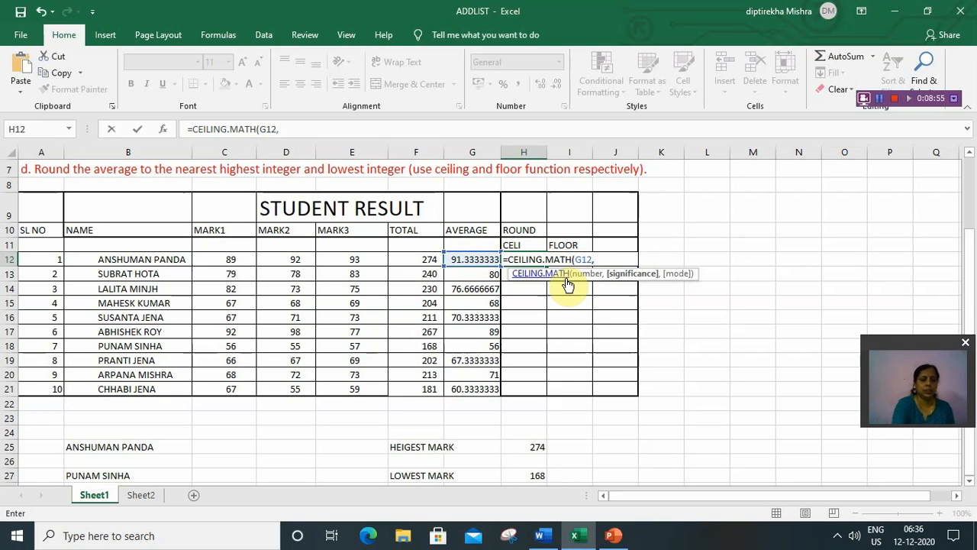
type("1")
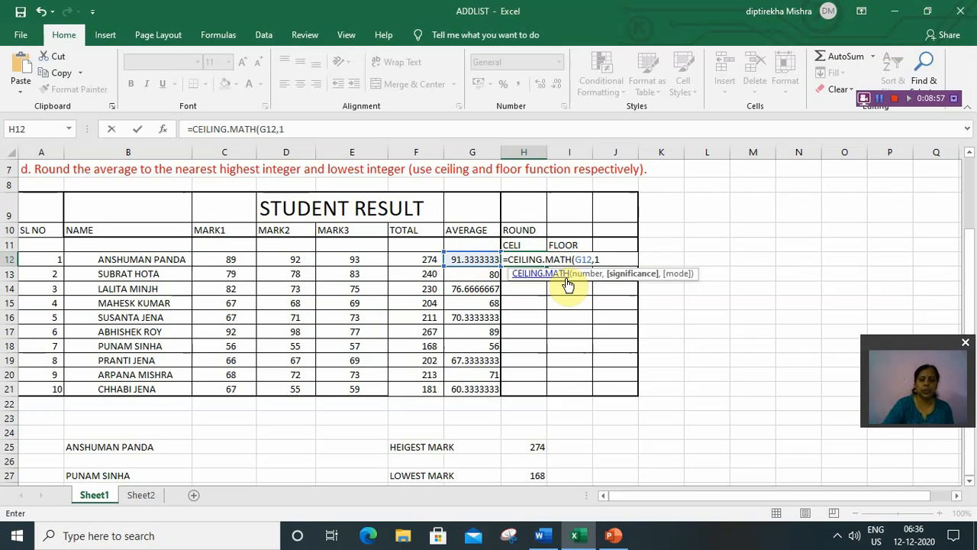
type(")")
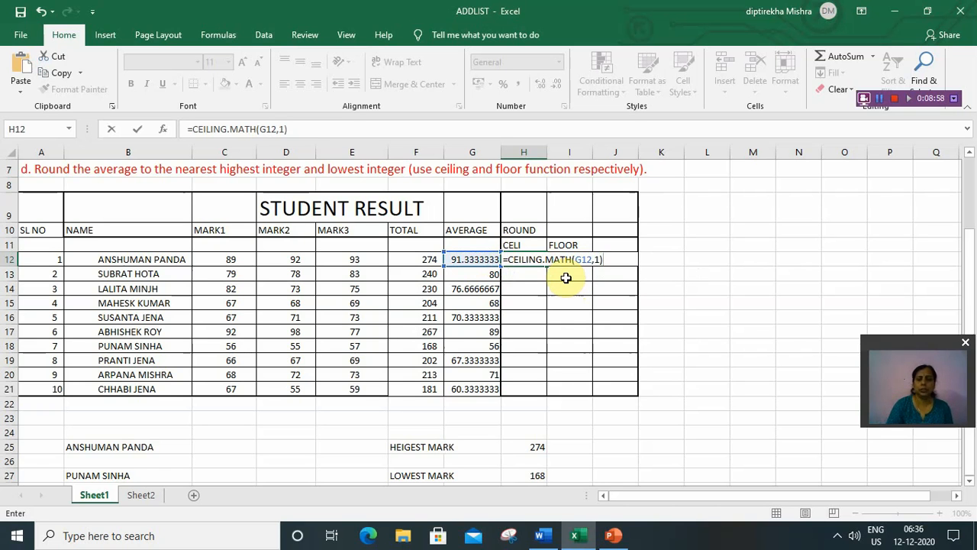
key("Return")
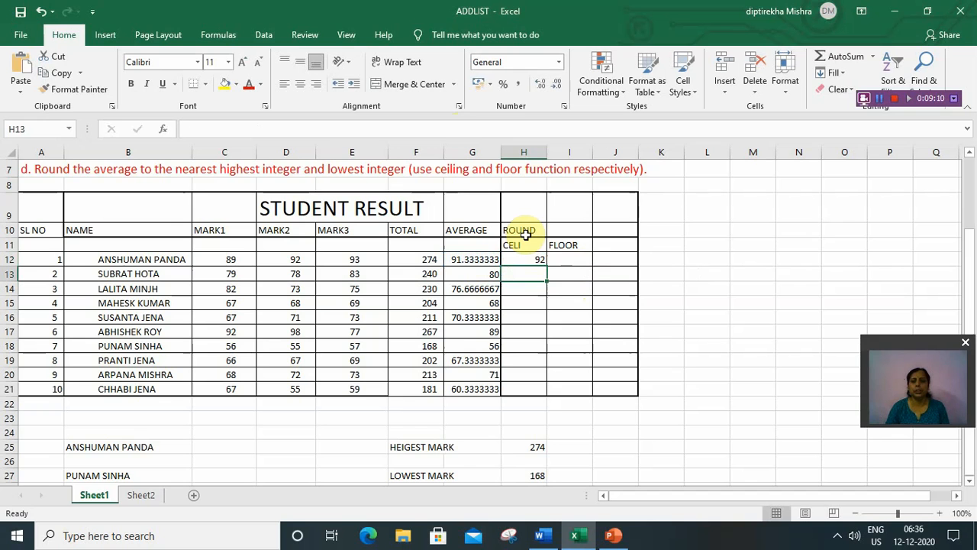
Step: Round the first student's average down in the FLOOR column by entering =FLOOR.MATH(G12,1) in I12
left_click(565, 259)
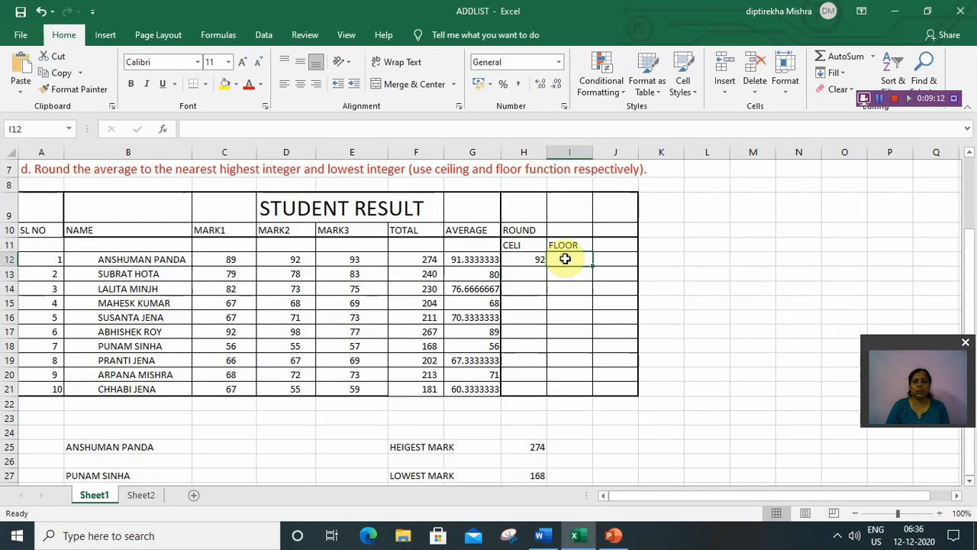
type("=")
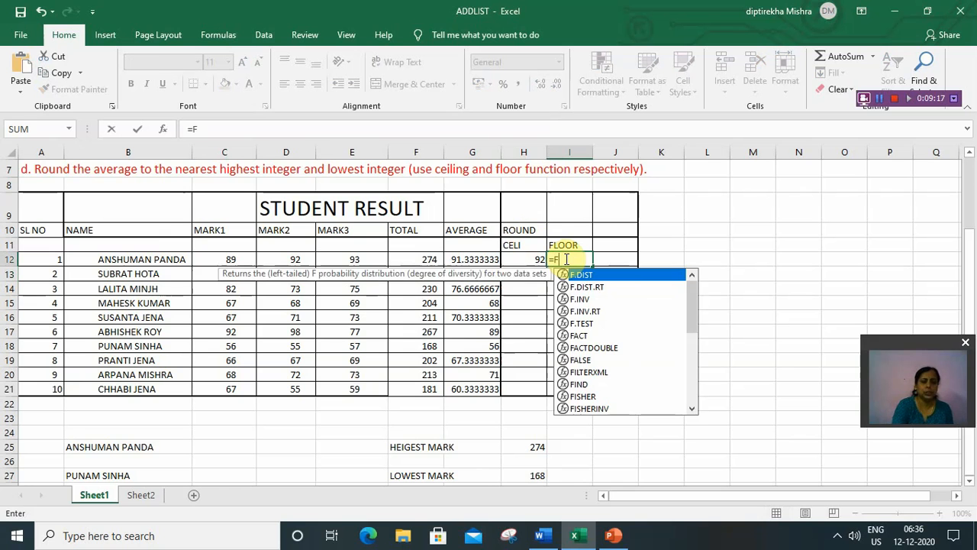
type("FL")
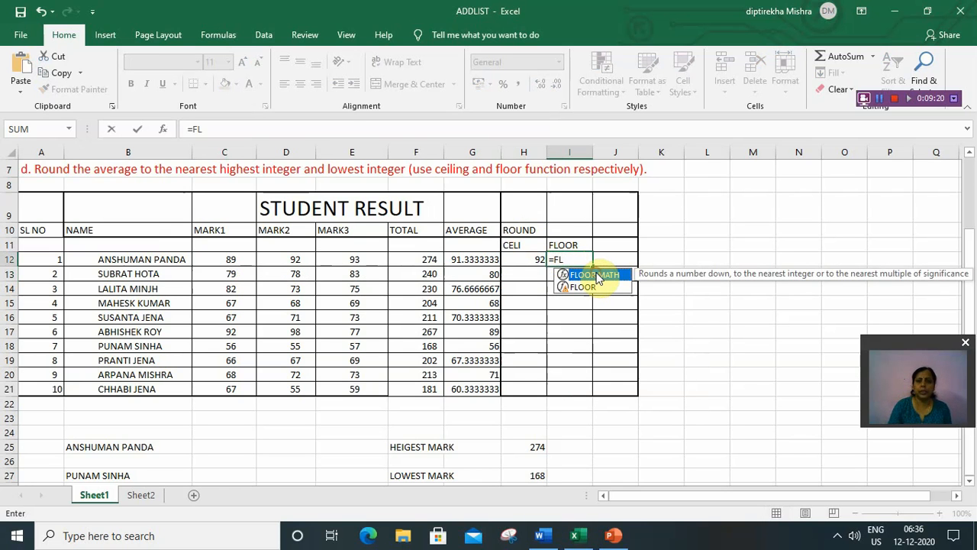
double_click(597, 274)
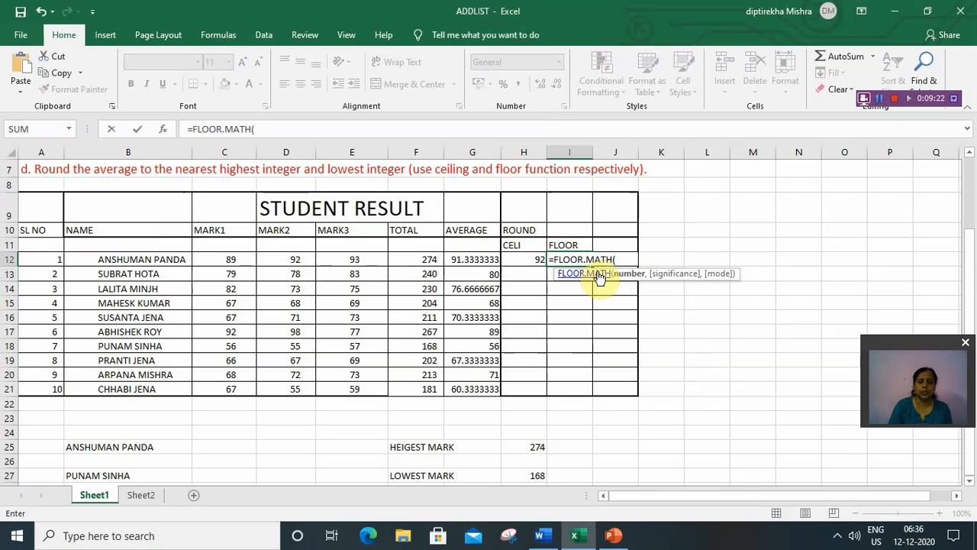
left_click(471, 260)
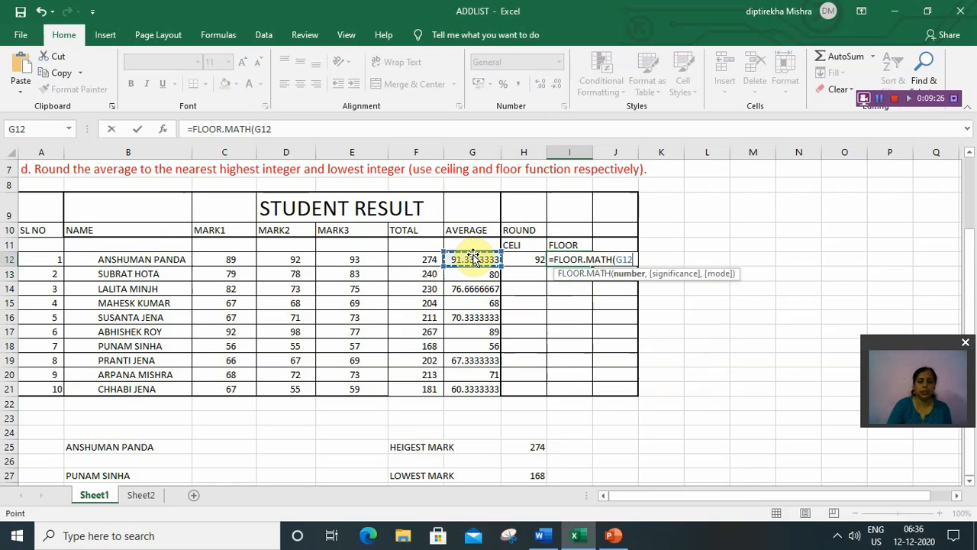
type(",1")
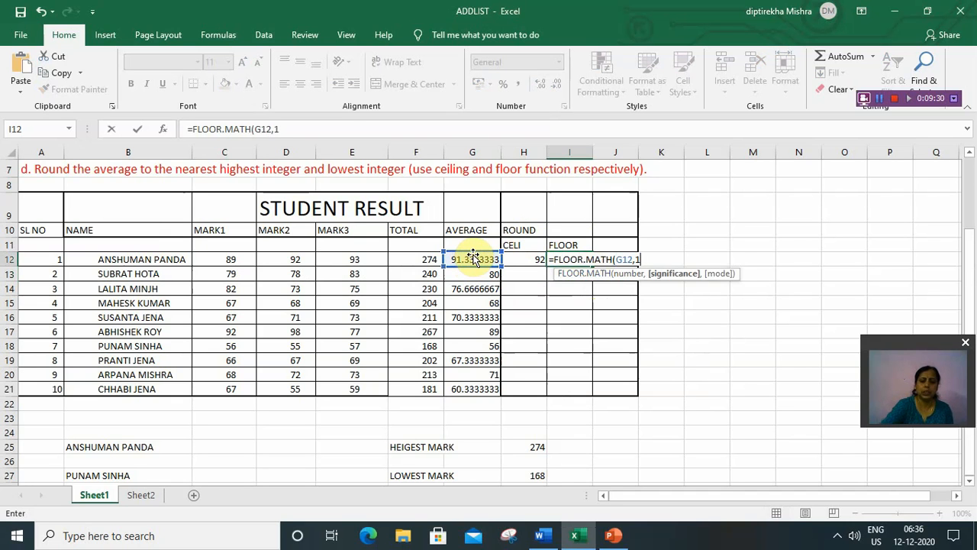
type(")")
key("Return")
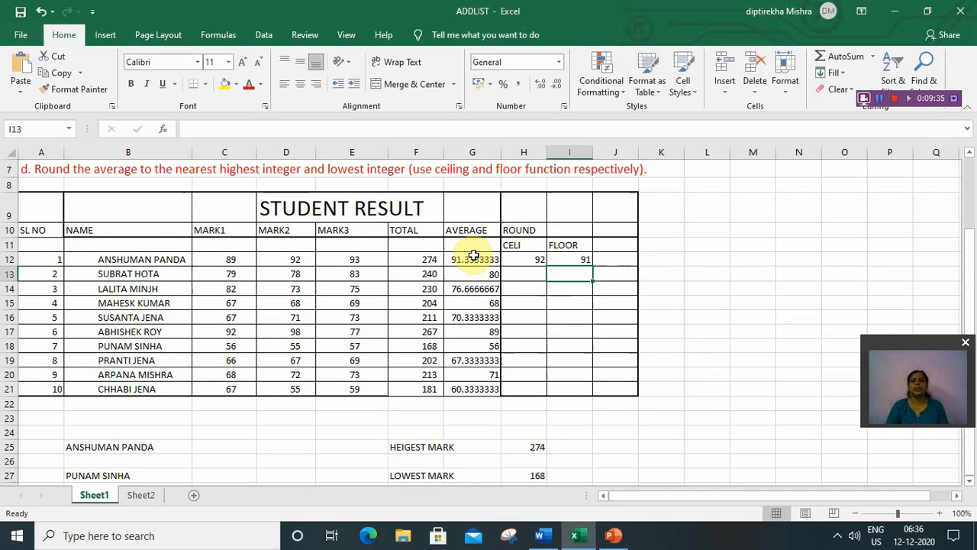
Step: Fill the ceiling formula from H12 down to H21 and the floor formula from I12 down to I21
left_click(528, 259)
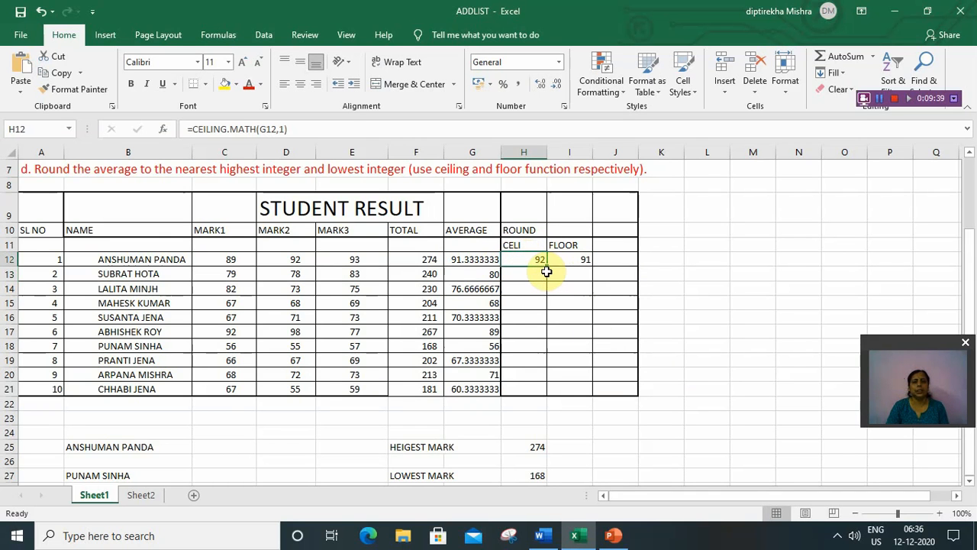
left_click_drag(546, 266, 555, 392)
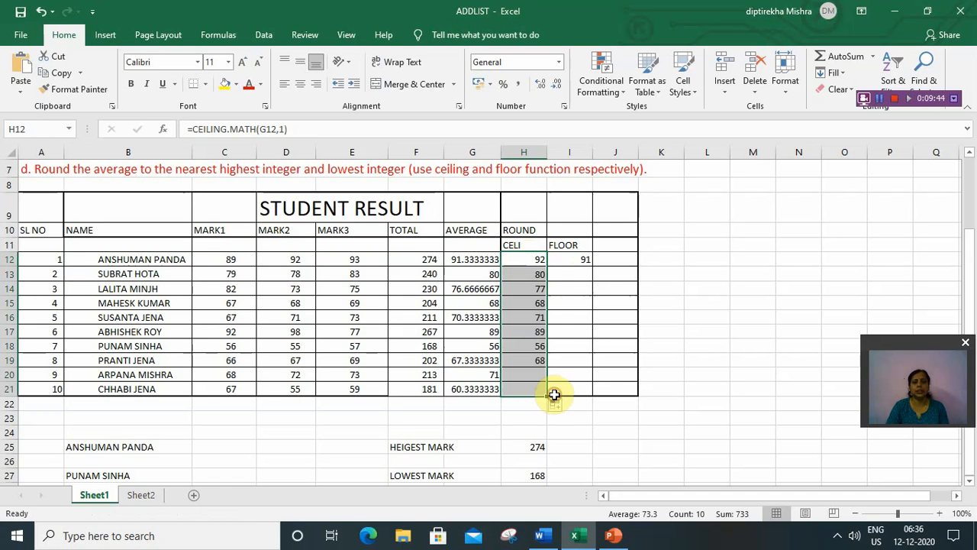
left_click(584, 259)
left_click_drag(594, 268, 595, 395)
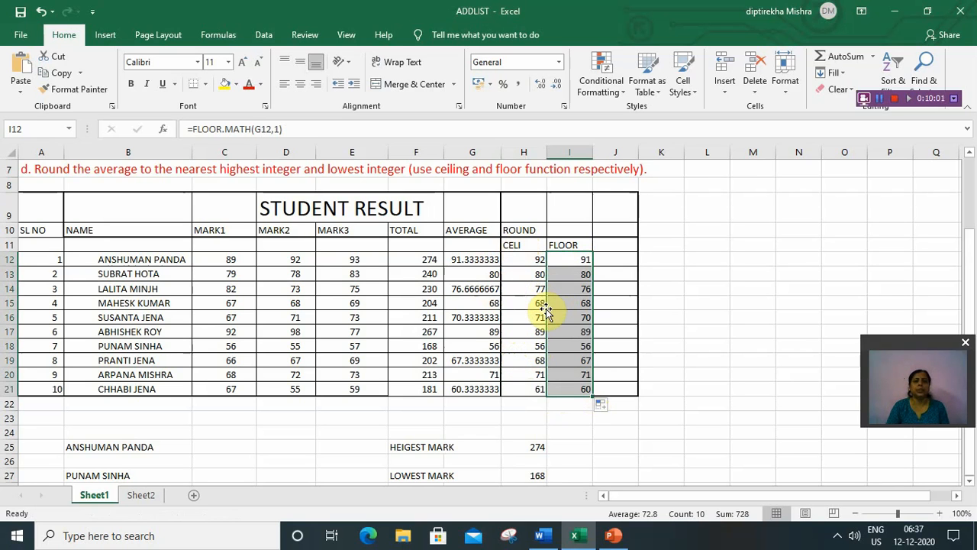
Step: Switch to the EXCEL1 document in Word and review the Assignment-1 questions, their formulas and the Student Result tables
scroll(545, 304, "up", 2)
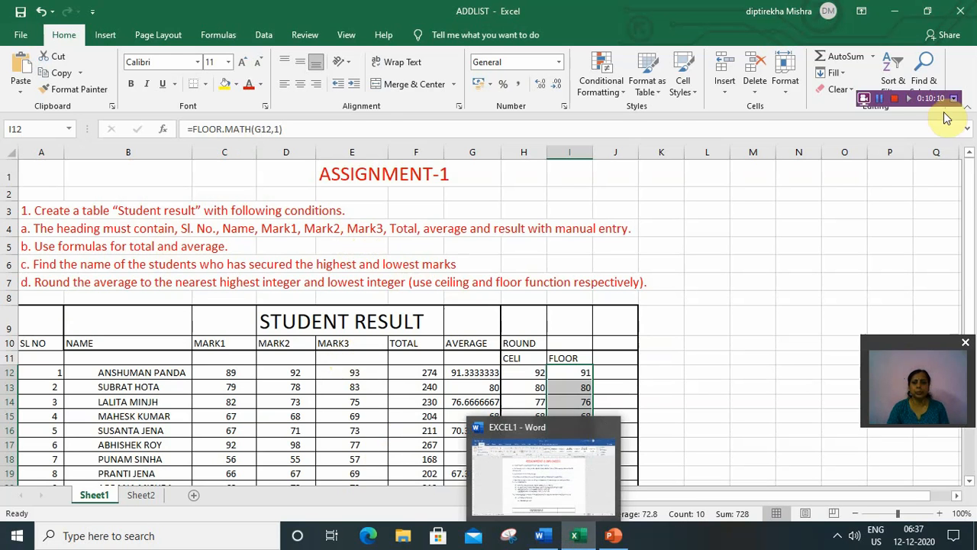
left_click(880, 100)
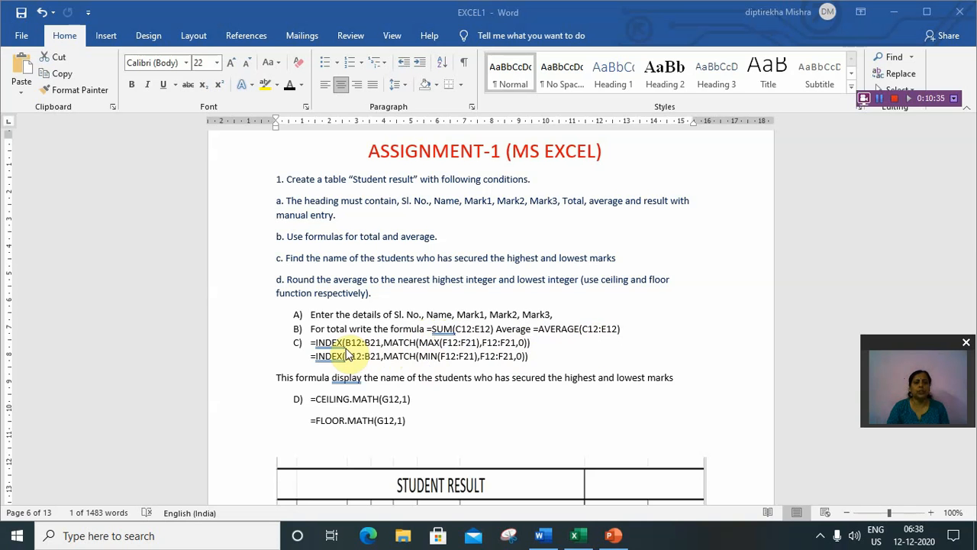
scroll(347, 352, "down", 1)
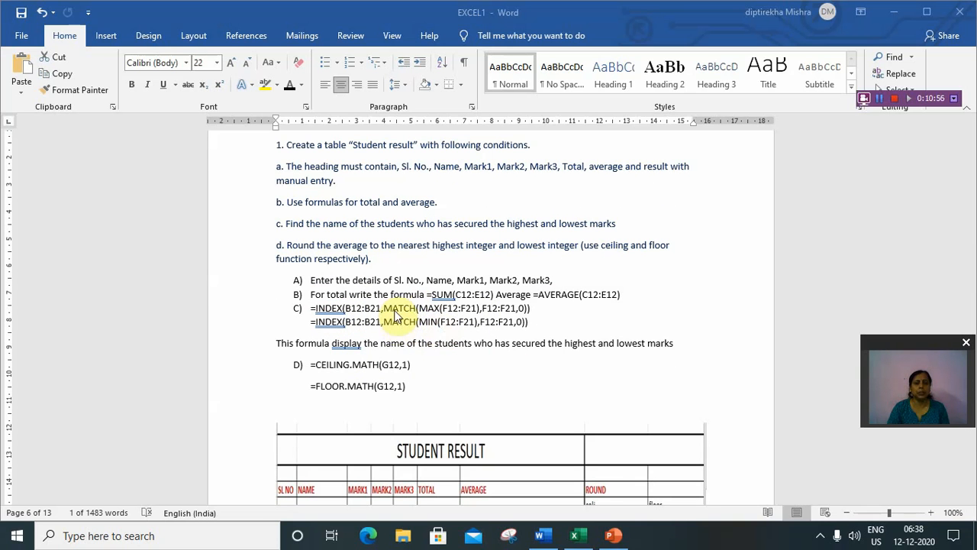
scroll(395, 327, "down", 1)
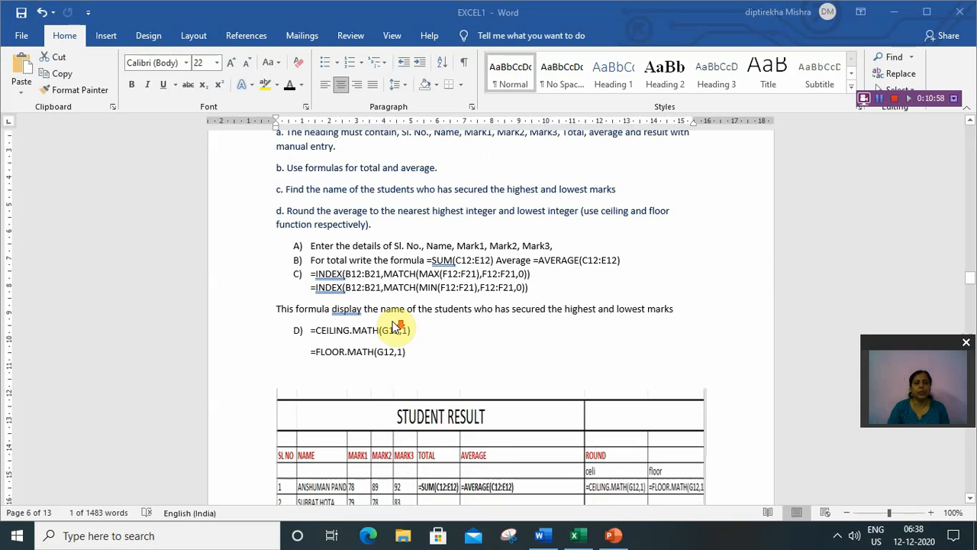
scroll(395, 327, "down", 1)
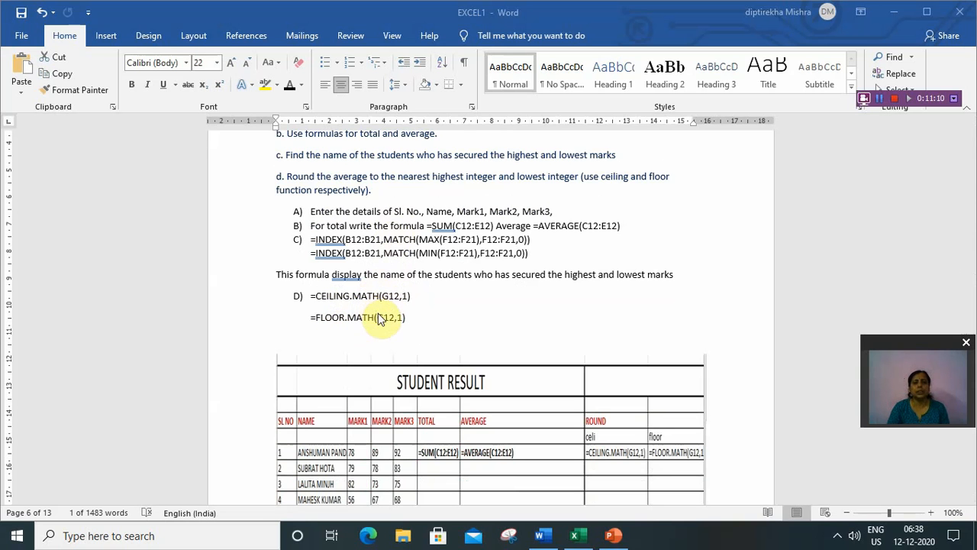
scroll(374, 316, "down", 3)
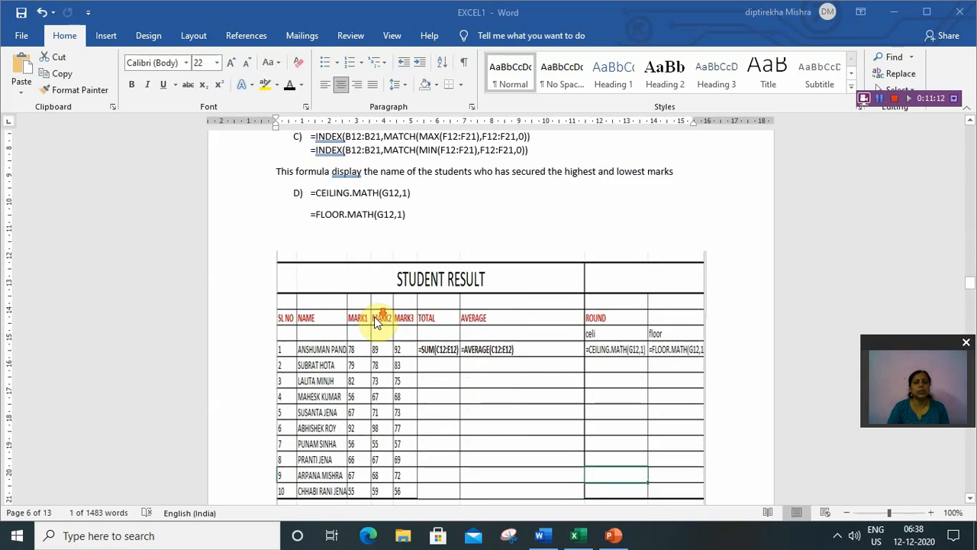
scroll(374, 316, "down", 2)
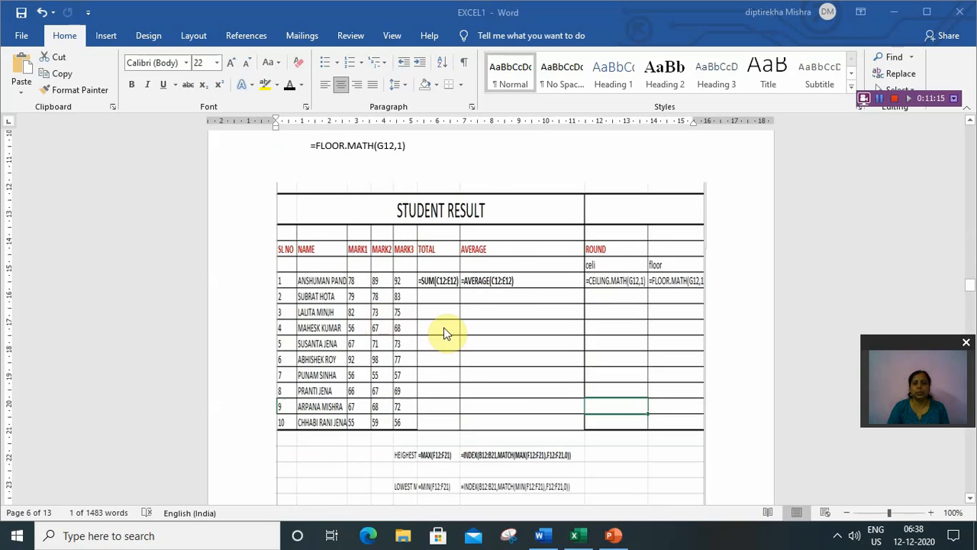
scroll(445, 329, "down", 13)
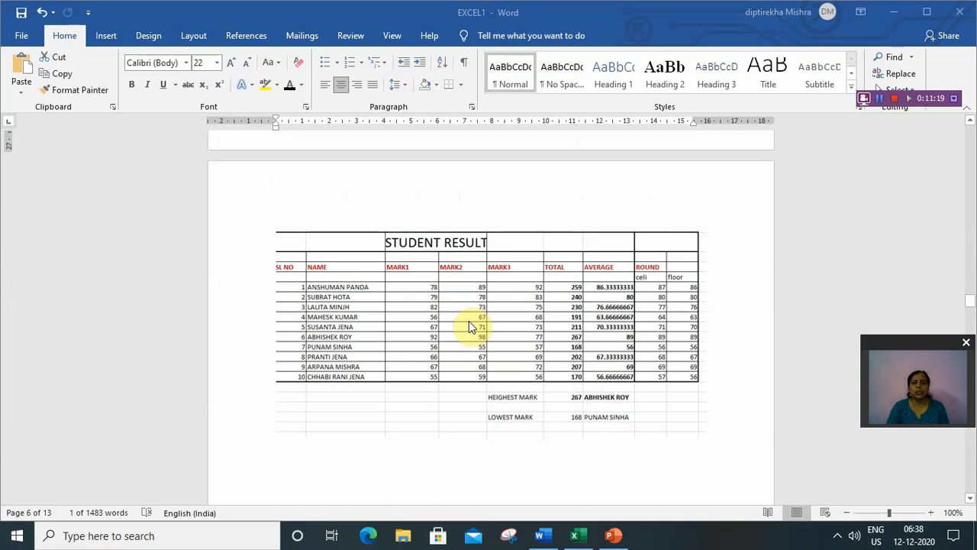
scroll(469, 326, "up", 5)
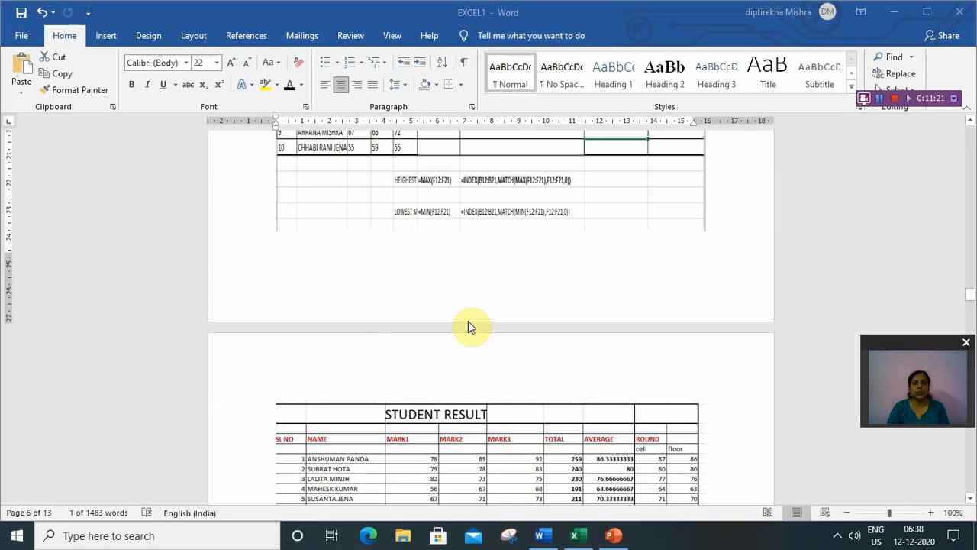
scroll(467, 321, "up", 12)
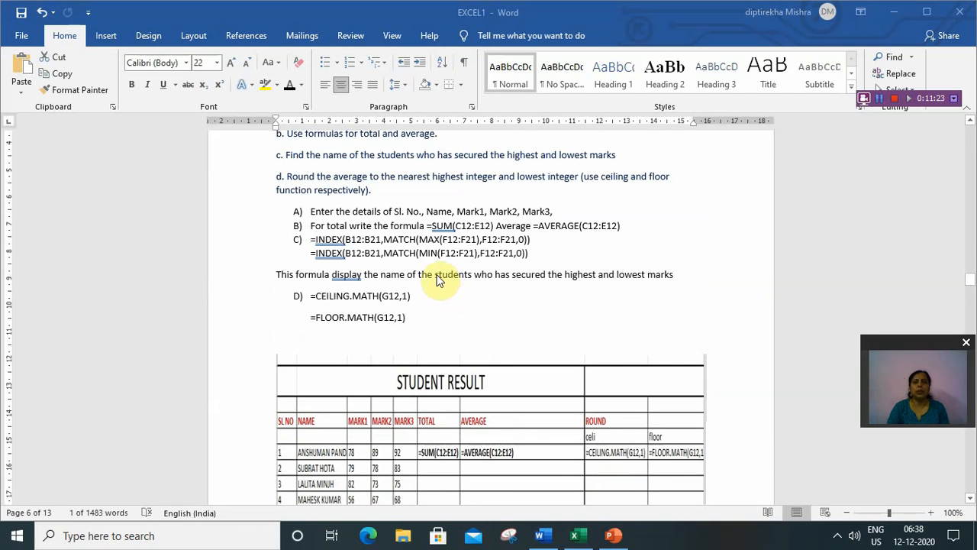